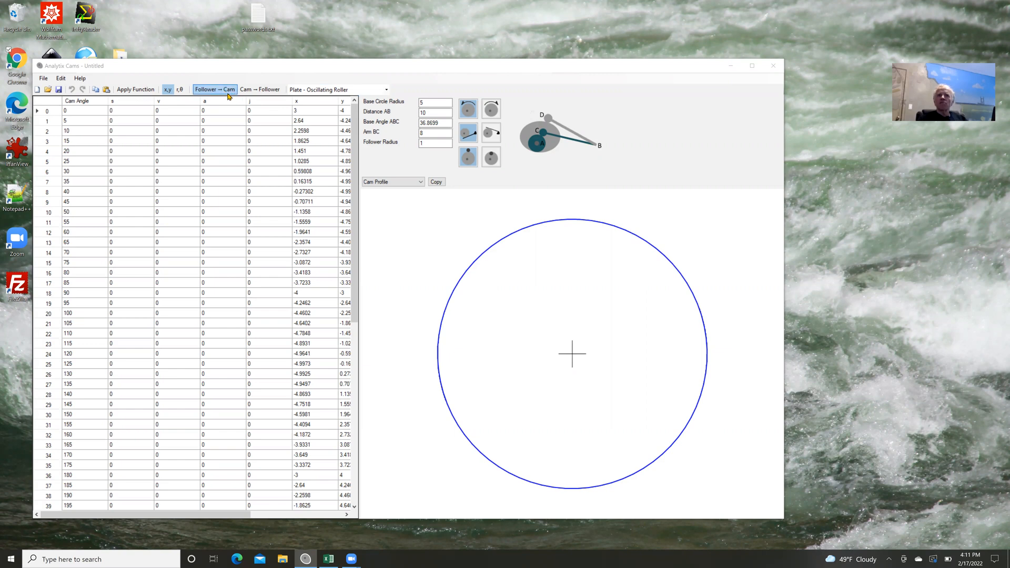
Set the number of data points in the program options to 360.
{"action": "left_click", "coordinate": [261, 90]}
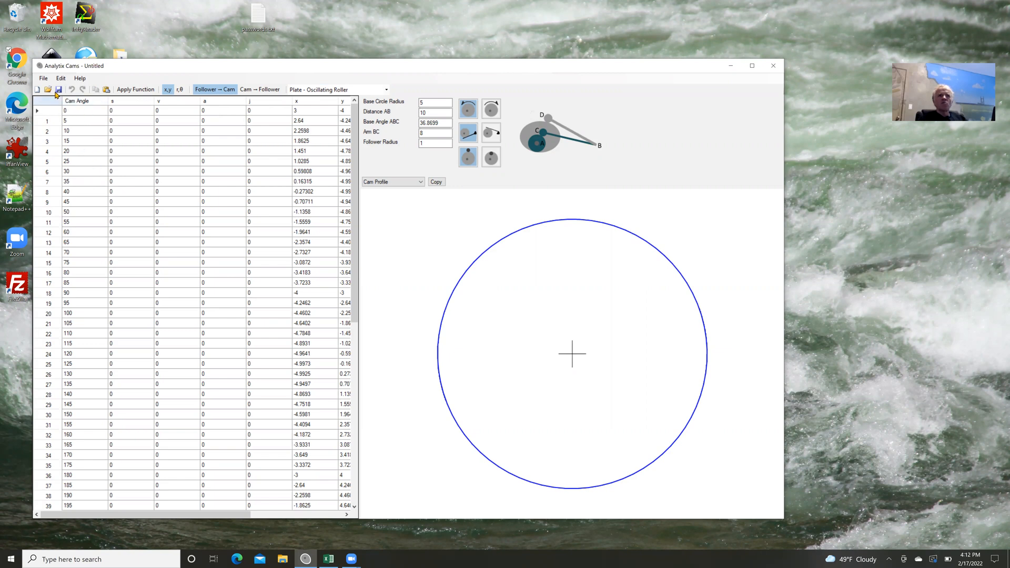
{"action": "left_click", "coordinate": [45, 79]}
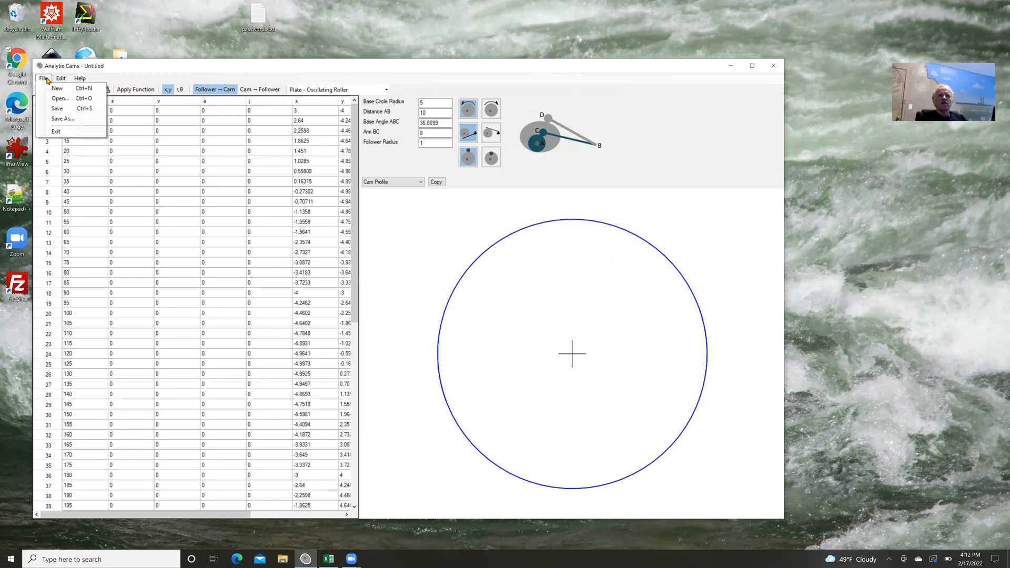
{"action": "mouse_move", "coordinate": [60, 80]}
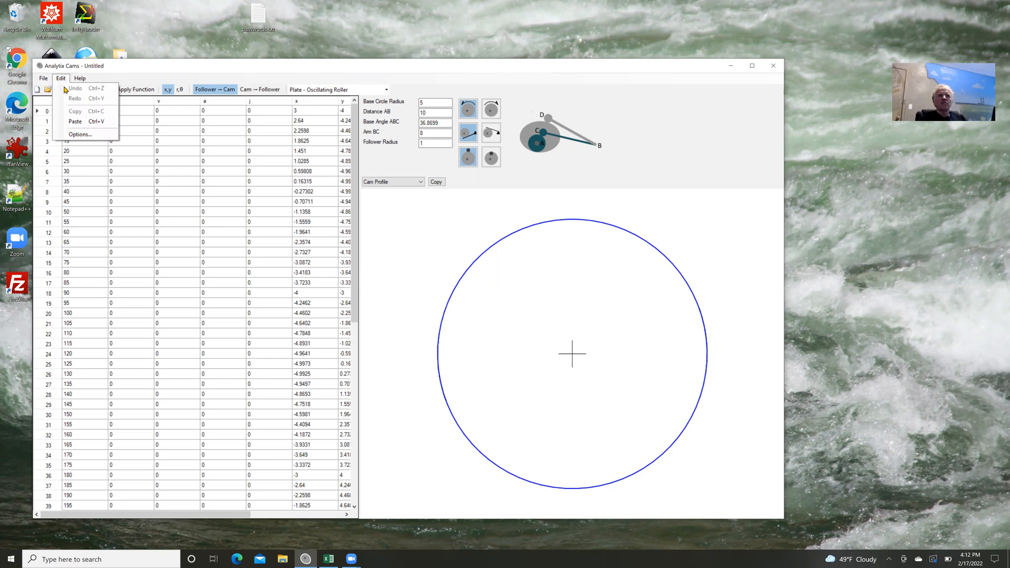
{"action": "left_click", "coordinate": [82, 135]}
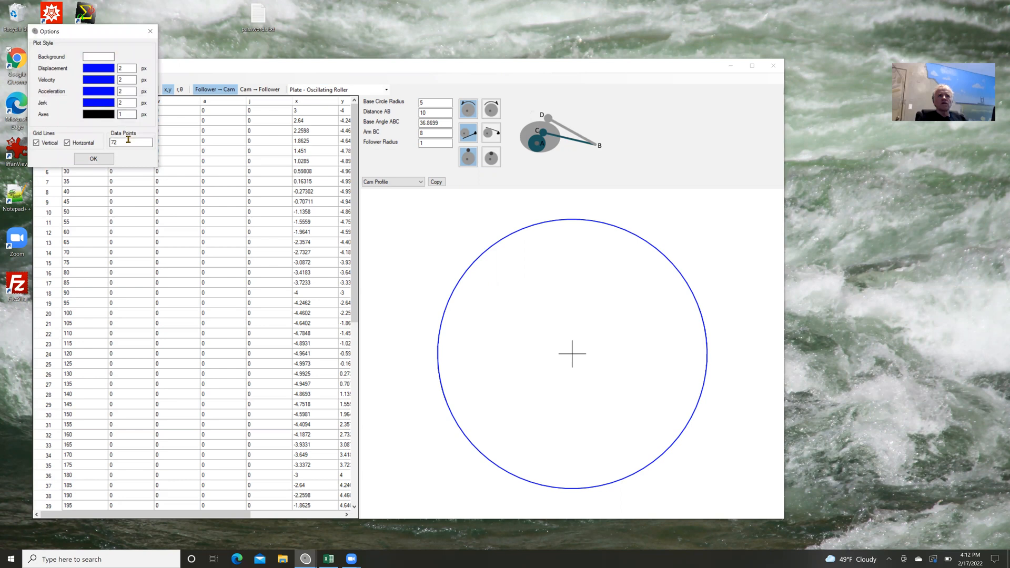
{"action": "left_click_drag", "start_coordinate": [119, 142], "coordinate": [108, 143]}
{"action": "type", "text": "360"}
{"action": "left_click", "coordinate": [98, 158]}
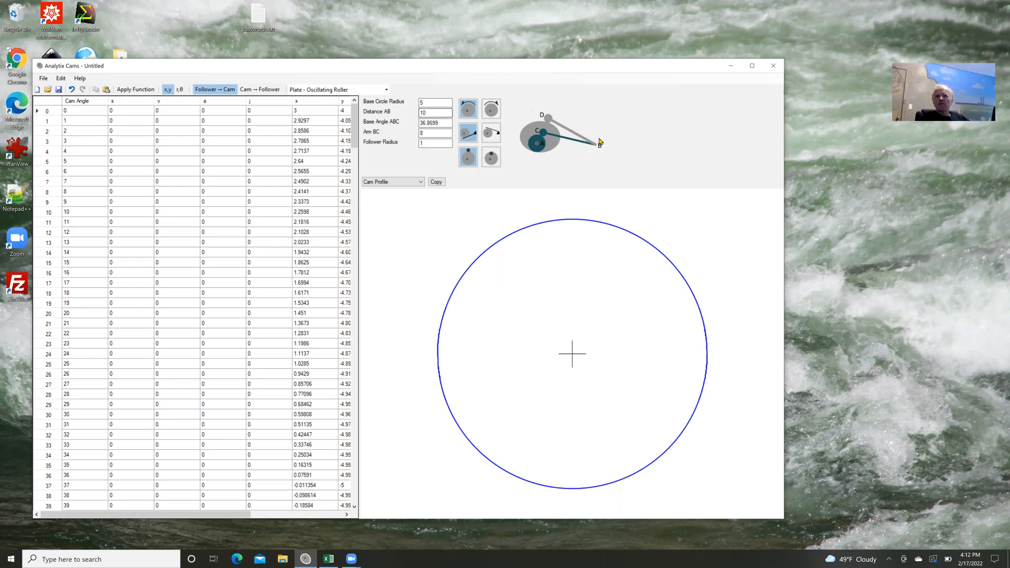
Choose Plate - Reciprocating Flat Face as the cam and follower type.
{"action": "left_click", "coordinate": [388, 90]}
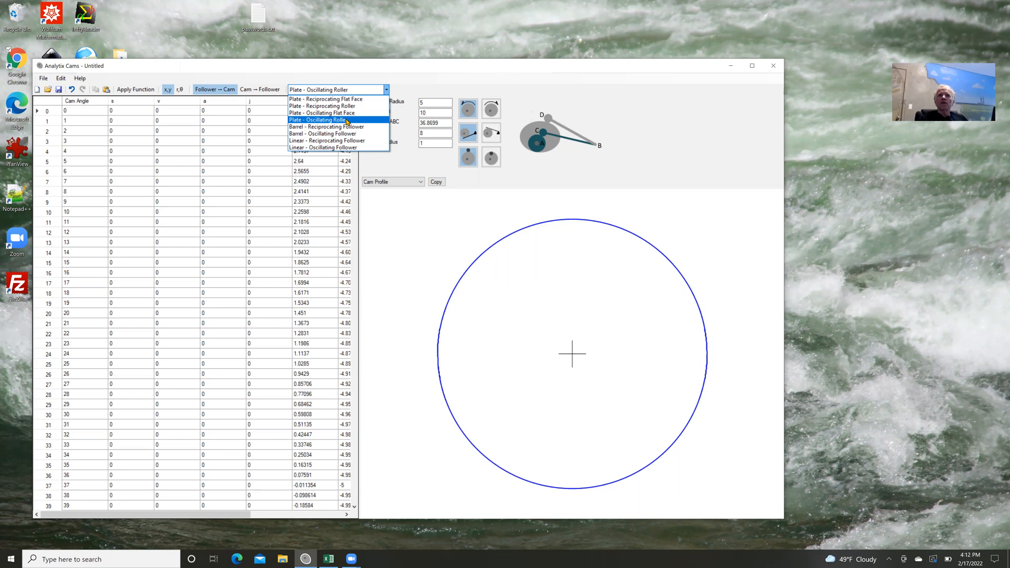
{"action": "left_click", "coordinate": [347, 114]}
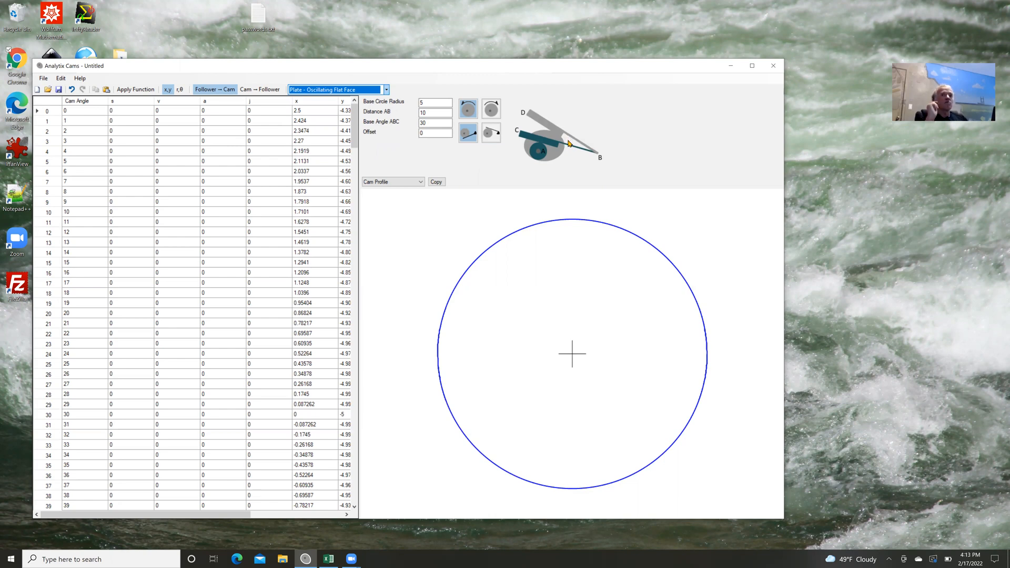
{"action": "left_click", "coordinate": [388, 92]}
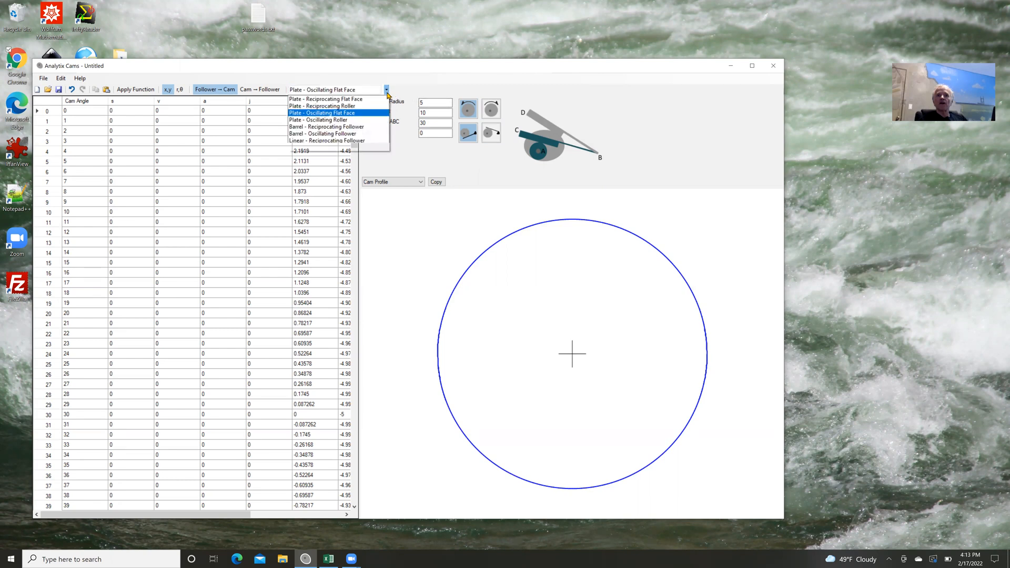
{"action": "left_click", "coordinate": [368, 100]}
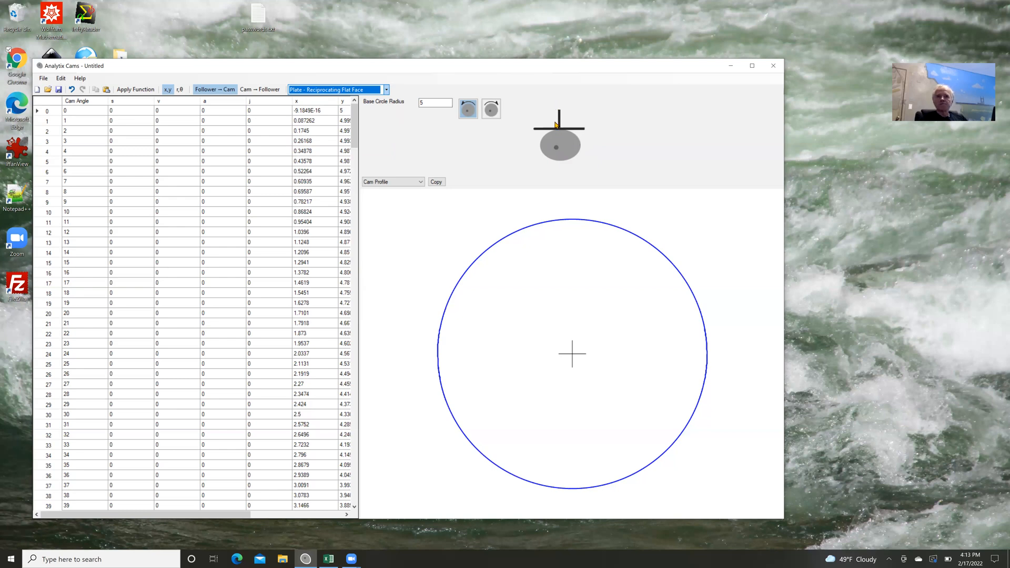
Set the base circle radius to 6.5 and switch the cam rotation to clockwise.
{"action": "left_click", "coordinate": [433, 102]}
{"action": "left_click", "coordinate": [429, 103]}
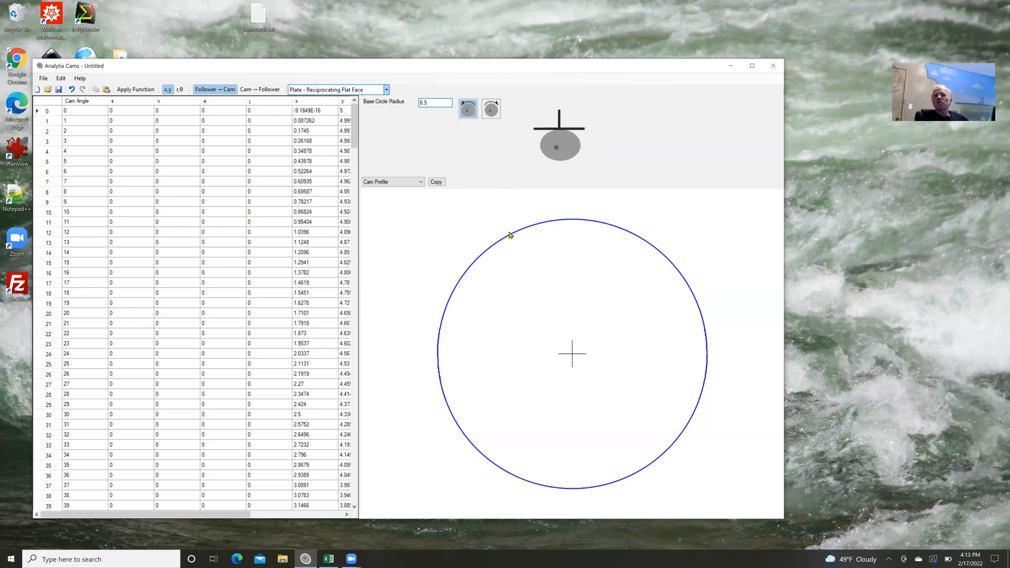
{"action": "left_click", "coordinate": [490, 110]}
{"action": "left_click", "coordinate": [491, 110]}
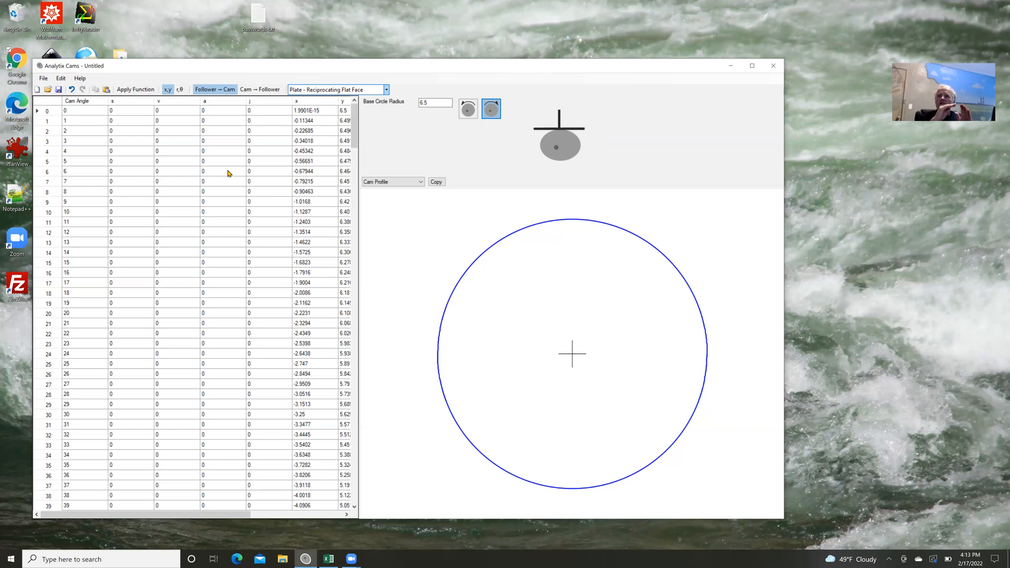
Select the displacement (s) cells for cam angles 0 to 80 and open the function settings for them.
{"action": "left_click", "coordinate": [123, 111]}
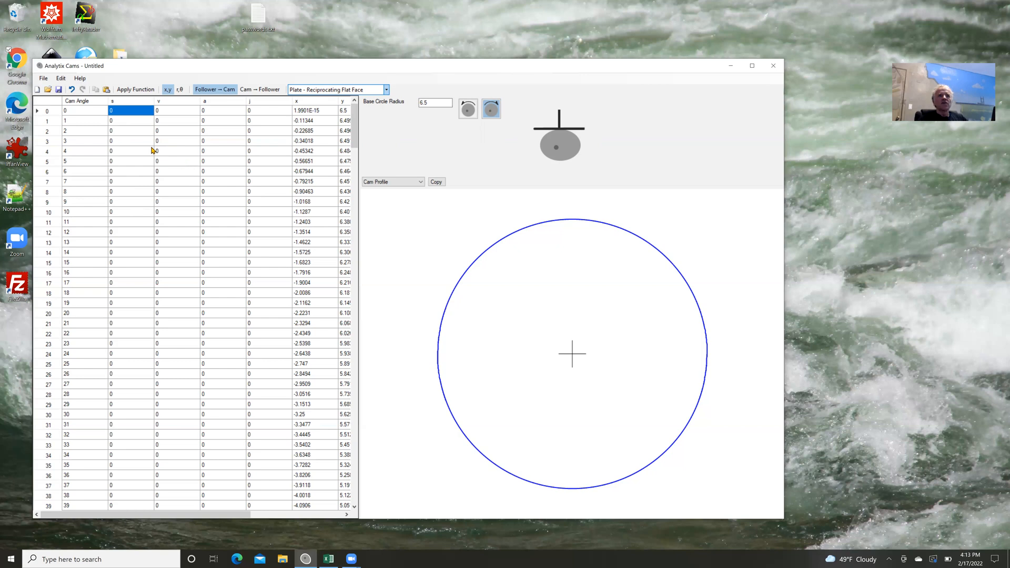
{"action": "scroll", "coordinate": [148, 156], "scroll_direction": "down", "scroll_amount": 8}
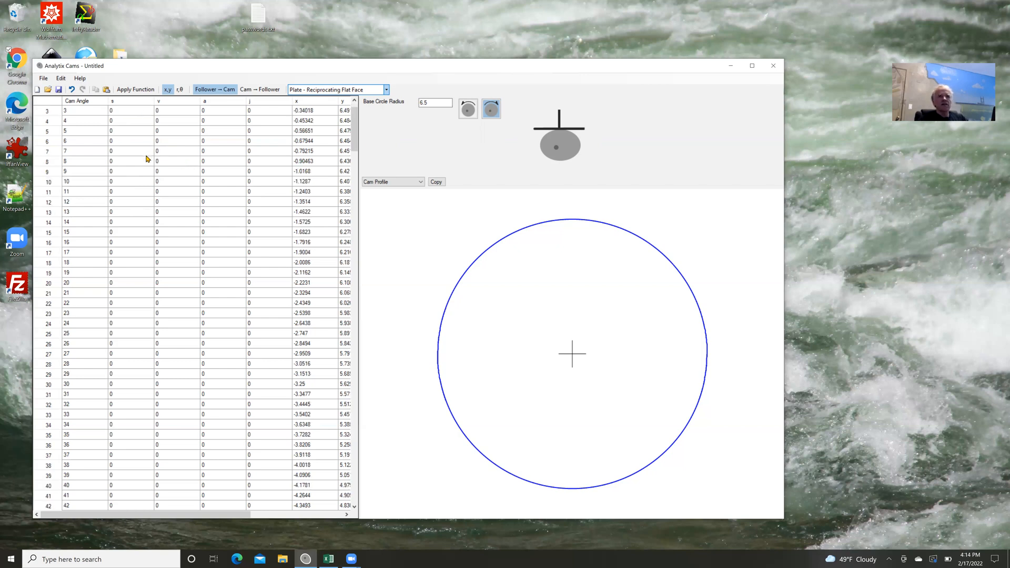
{"action": "scroll", "coordinate": [147, 159], "scroll_direction": "down", "scroll_amount": 7}
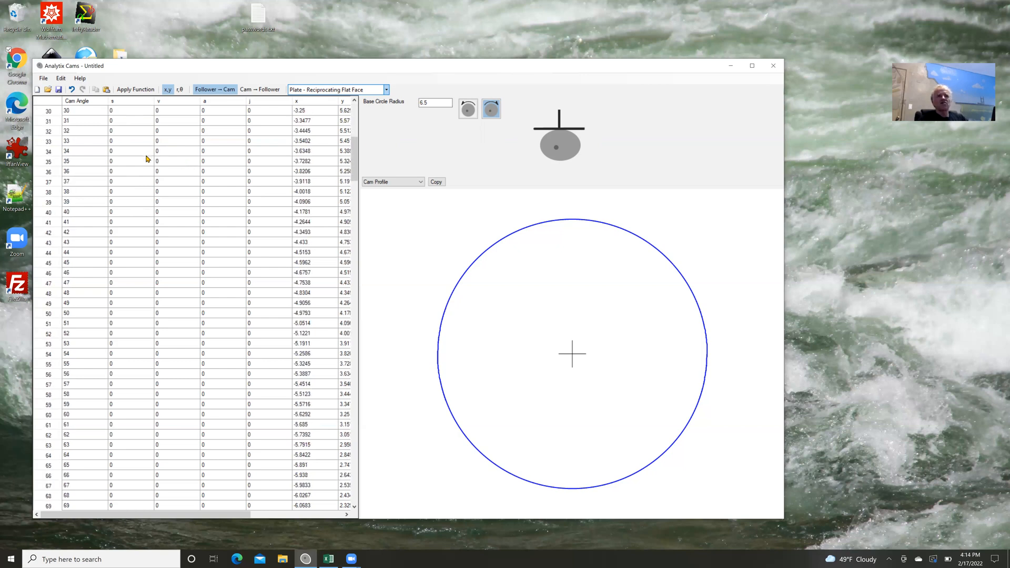
{"action": "scroll", "coordinate": [147, 158], "scroll_direction": "down", "scroll_amount": 2}
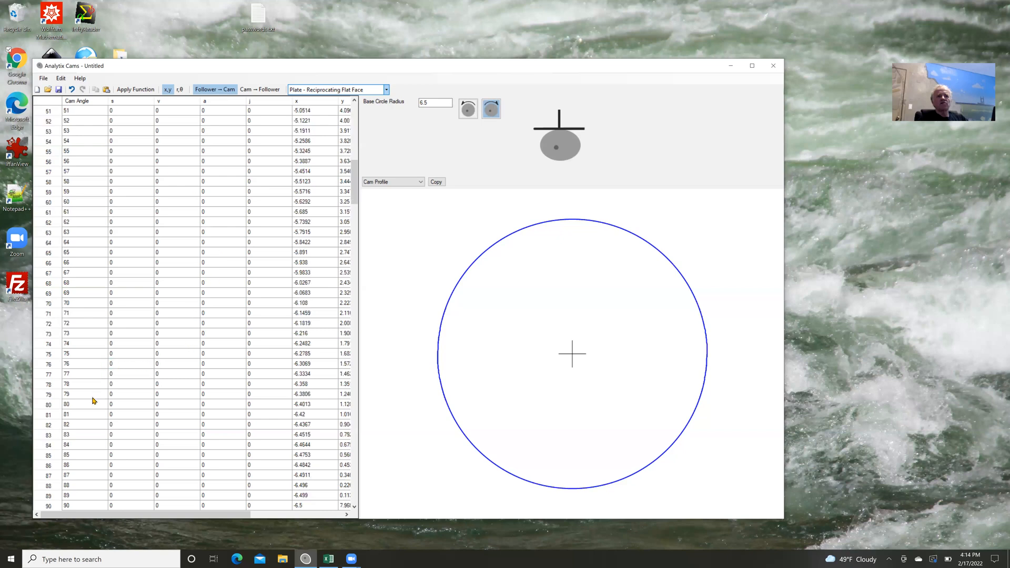
{"action": "left_click", "coordinate": [122, 405], "text": "shift"}
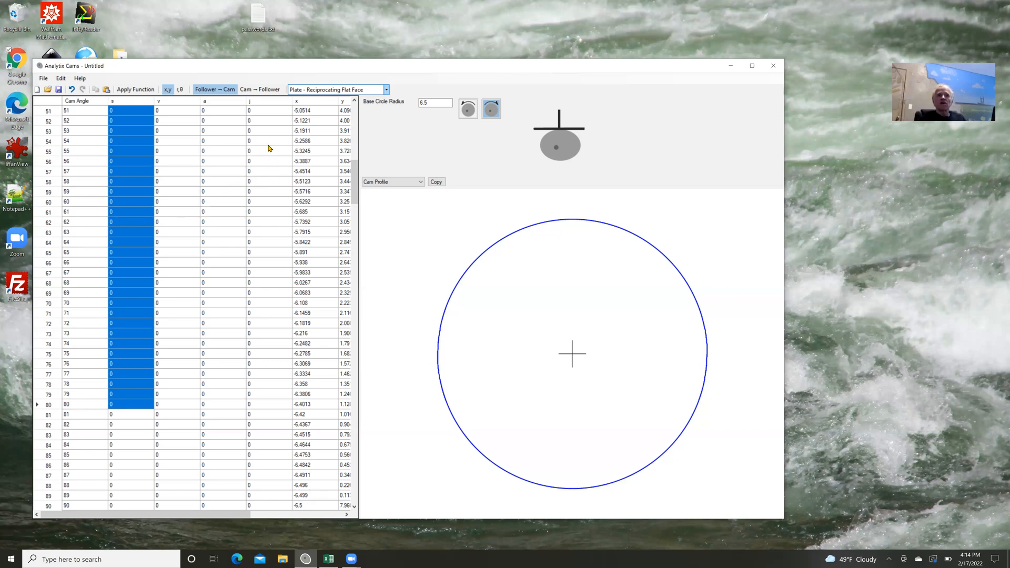
{"action": "left_click", "coordinate": [137, 91]}
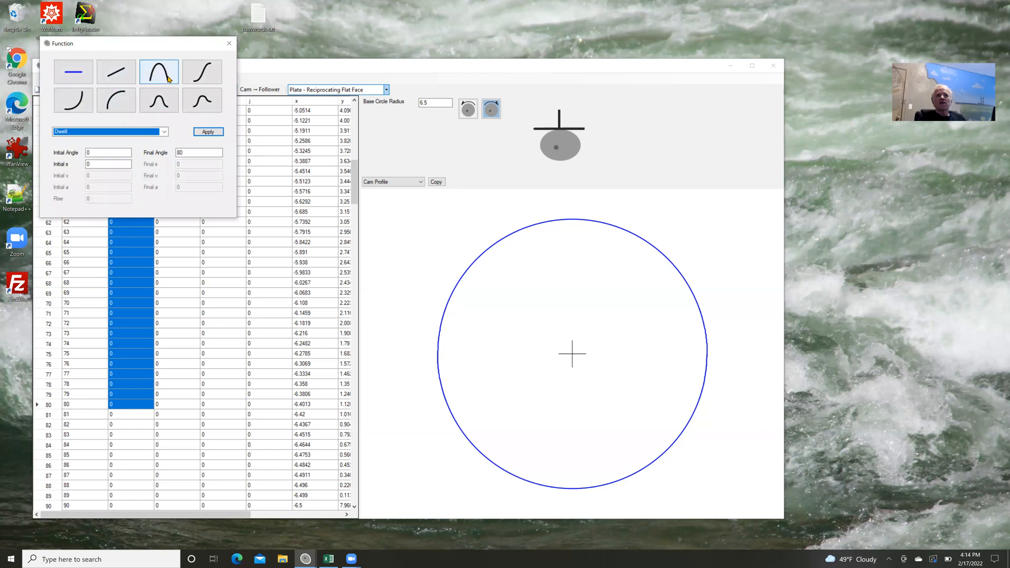
Apply a Modified Trapezoid full rise from 0 to 80 degrees with a final s of 0.85.
{"action": "left_click", "coordinate": [192, 77]}
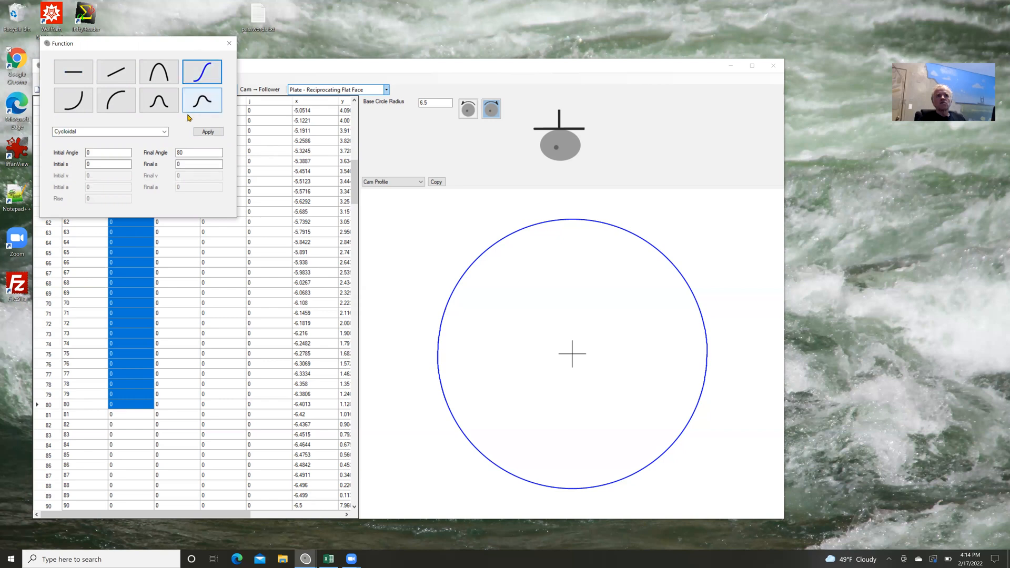
{"action": "left_click", "coordinate": [164, 133]}
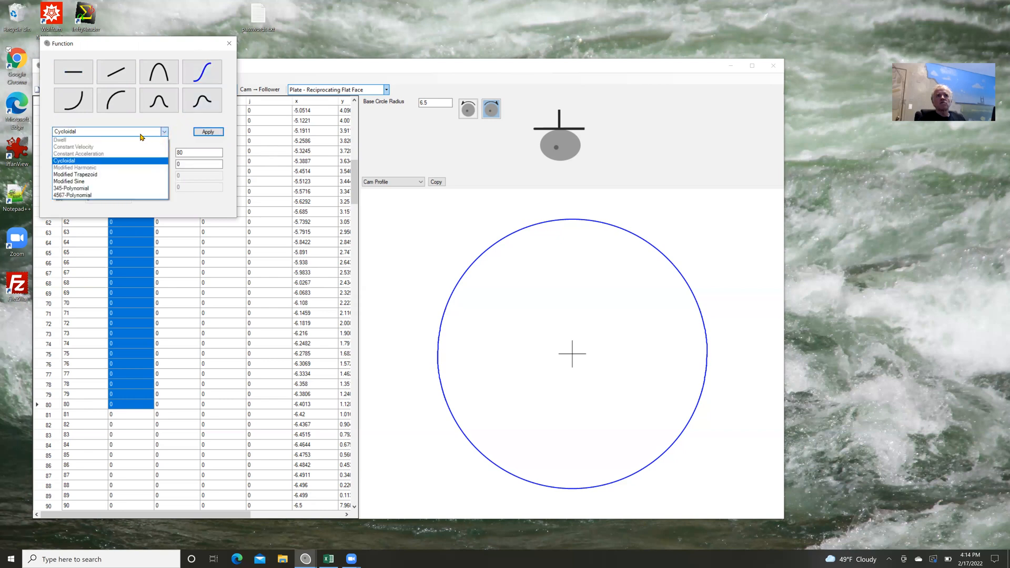
{"action": "left_click", "coordinate": [91, 178]}
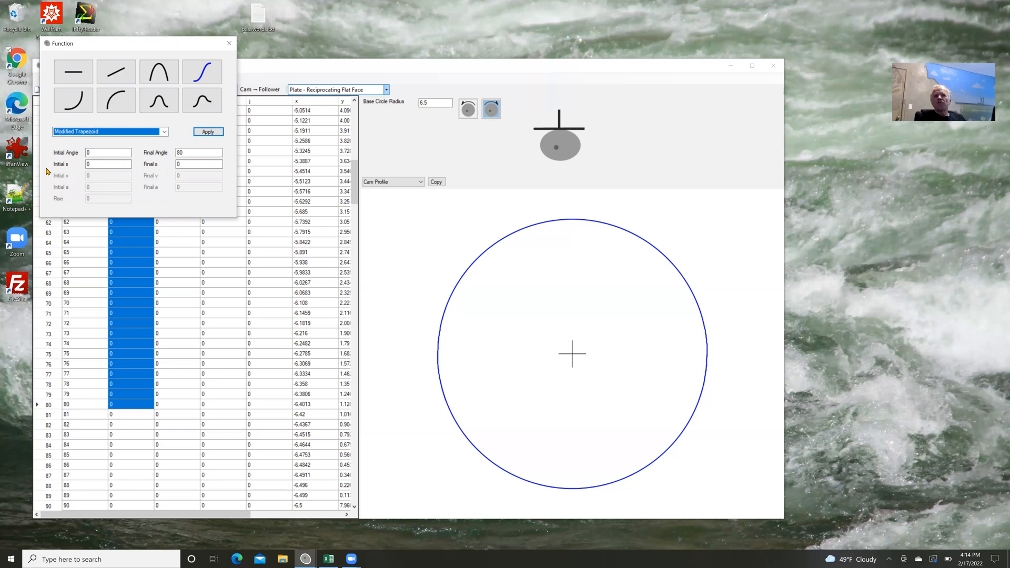
{"action": "left_click", "coordinate": [95, 154]}
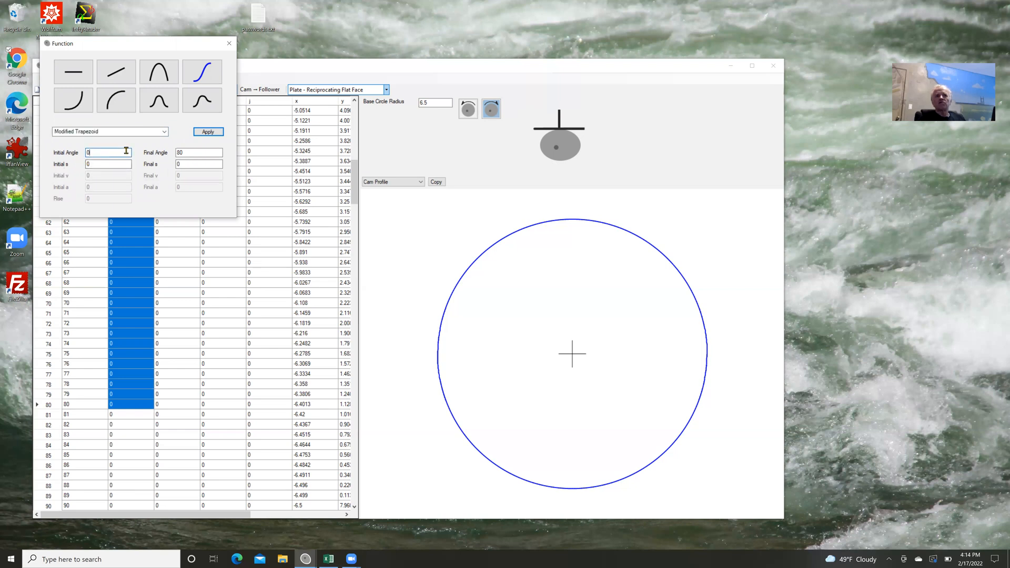
{"action": "left_click", "coordinate": [192, 152]}
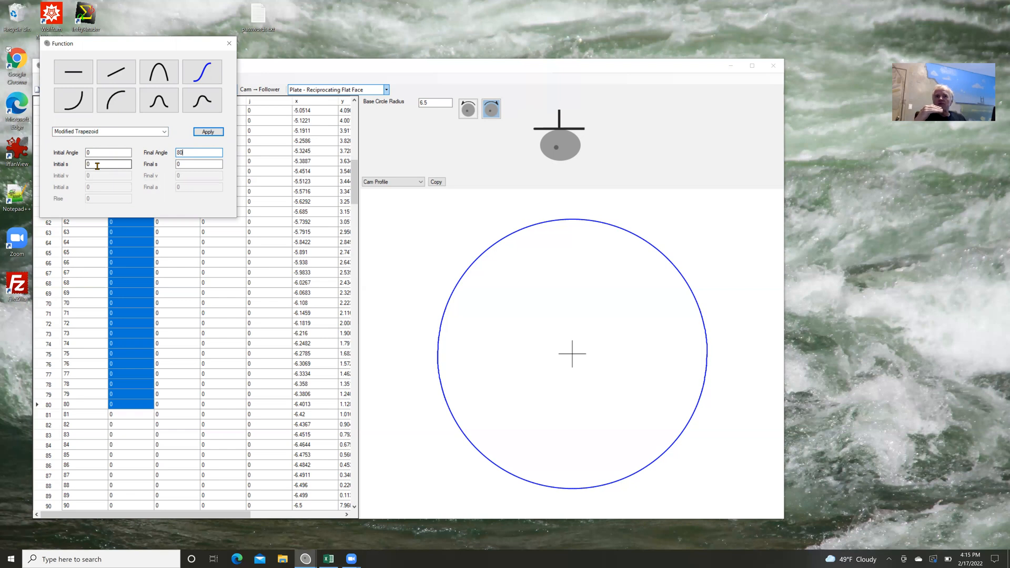
{"action": "key", "text": "Tab"}
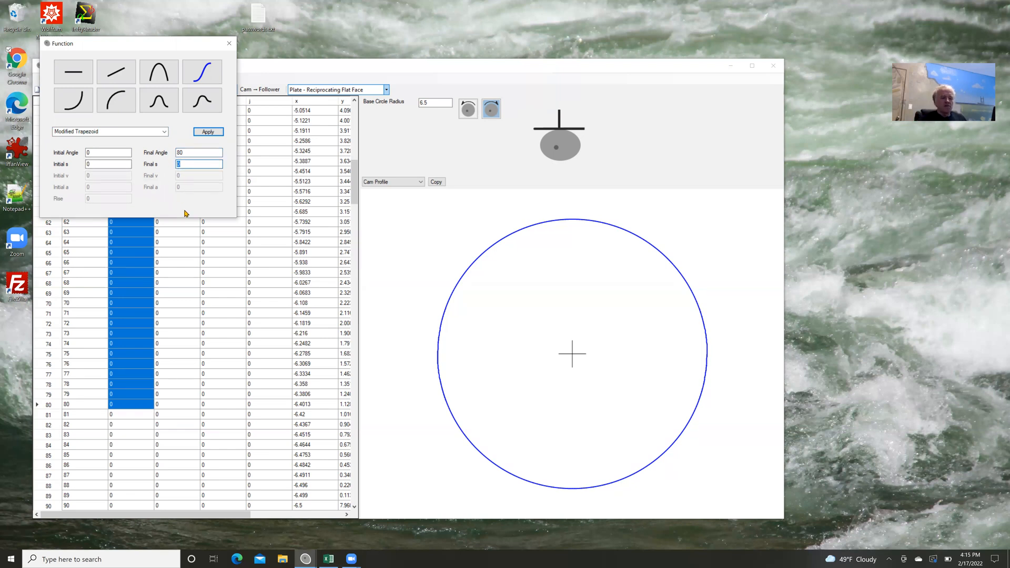
{"action": "type", "text": ".85"}
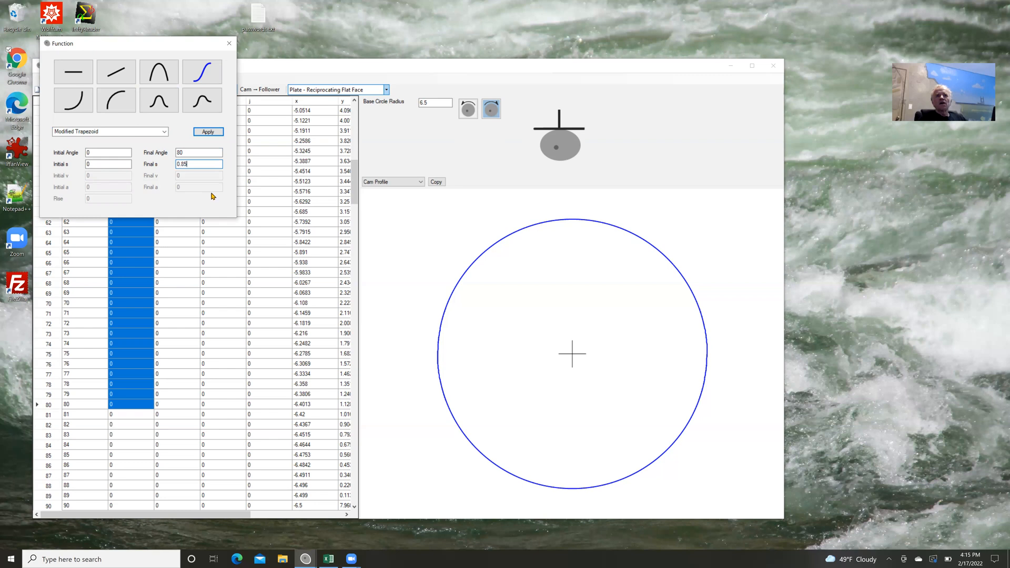
{"action": "left_click", "coordinate": [208, 132]}
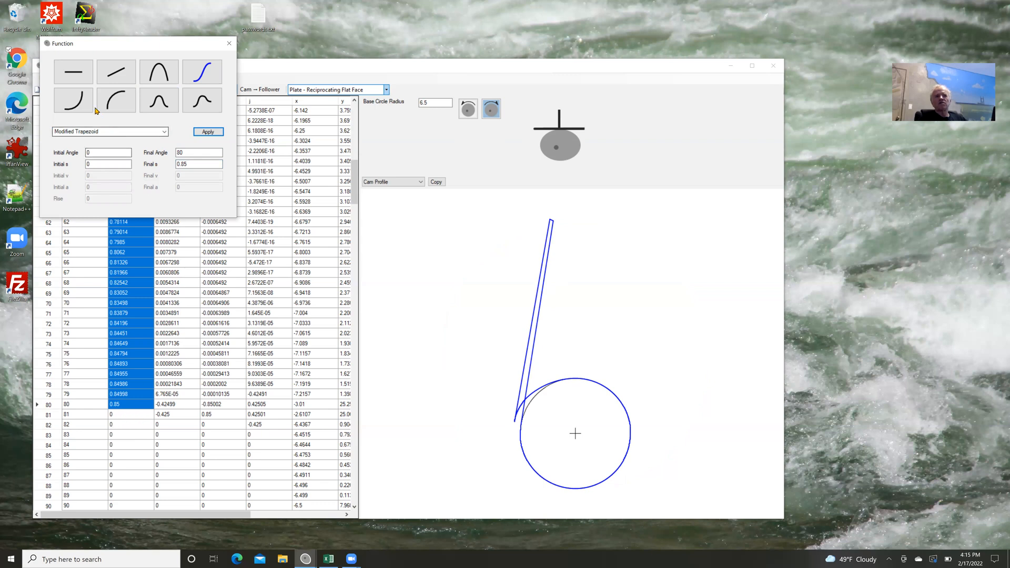
Apply a dwell from 80 to 150 degrees at a displacement of 0.85.
{"action": "left_click", "coordinate": [77, 83]}
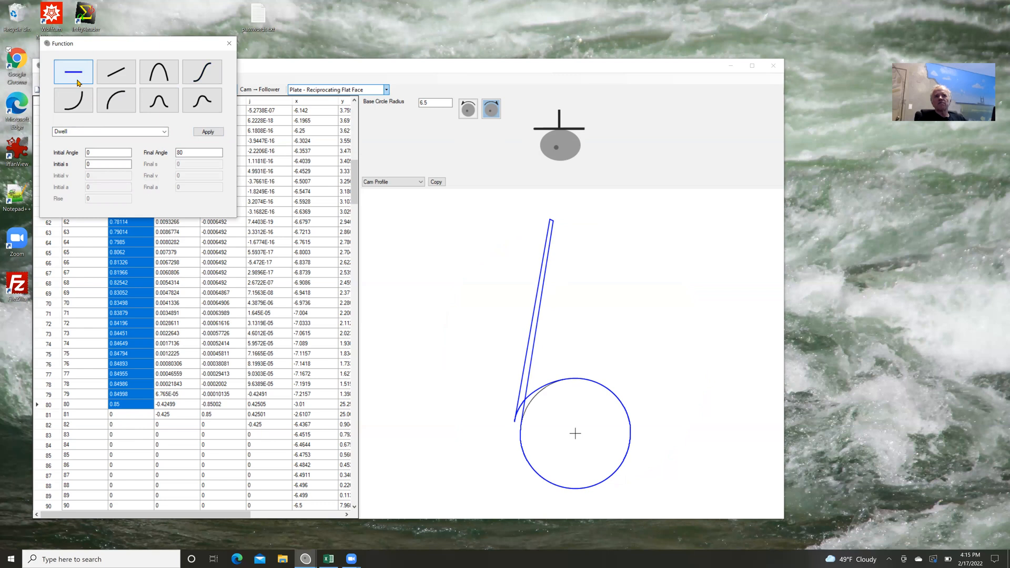
{"action": "double_click", "coordinate": [95, 151]}
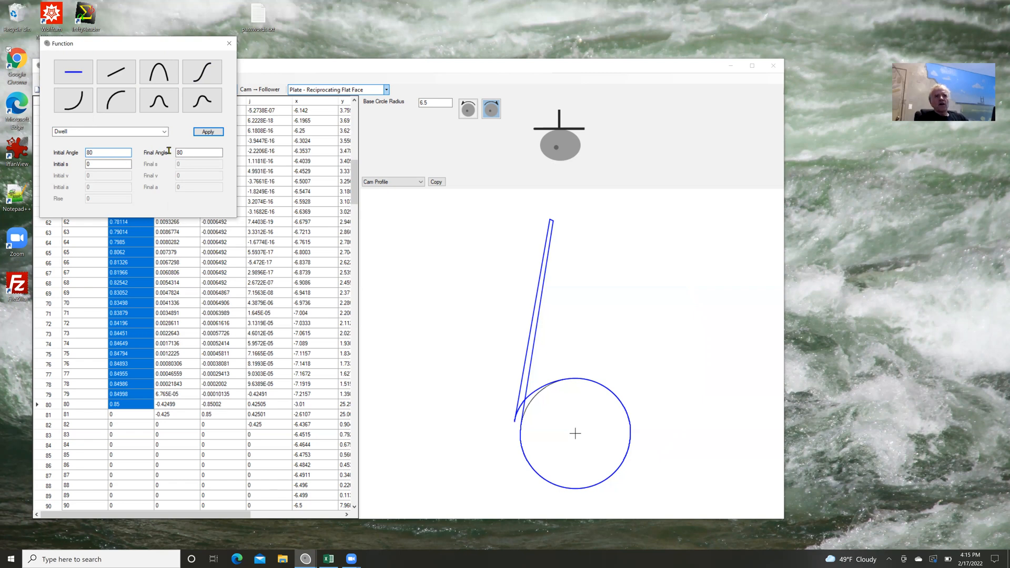
{"action": "double_click", "coordinate": [194, 152]}
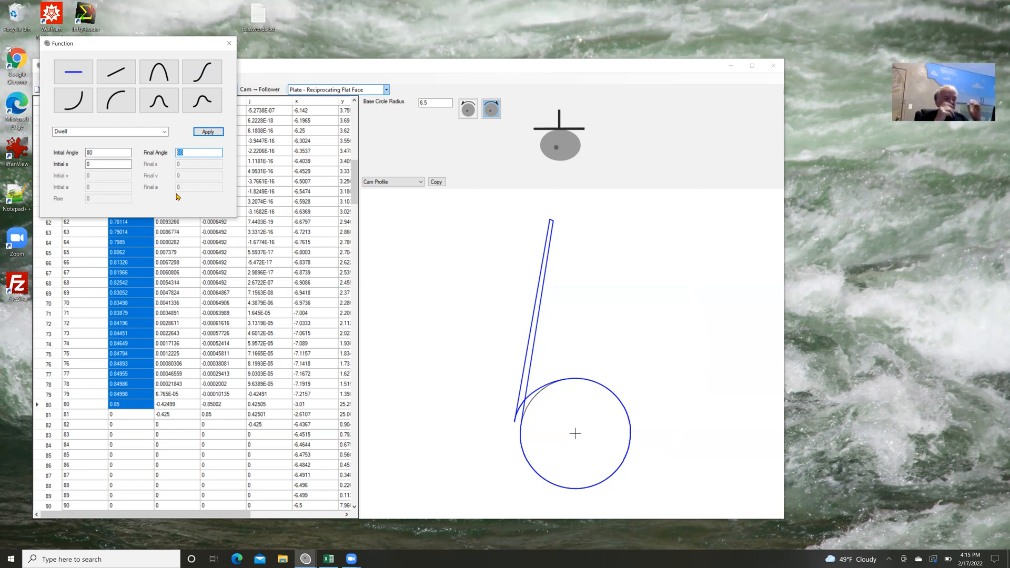
{"action": "type", "text": "150"}
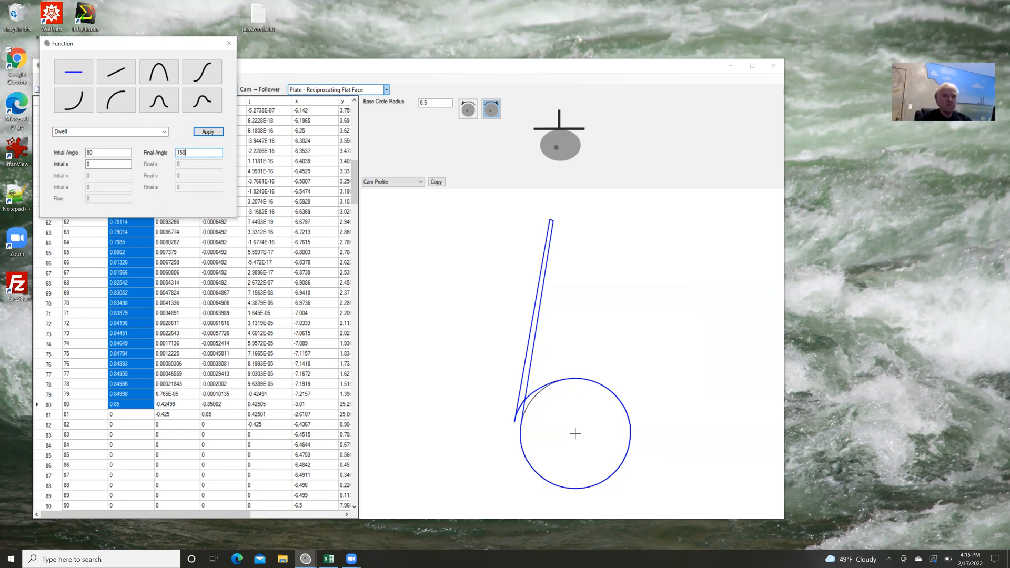
{"action": "left_click", "coordinate": [95, 165]}
{"action": "left_click_drag", "start_coordinate": [95, 166], "coordinate": [80, 172]}
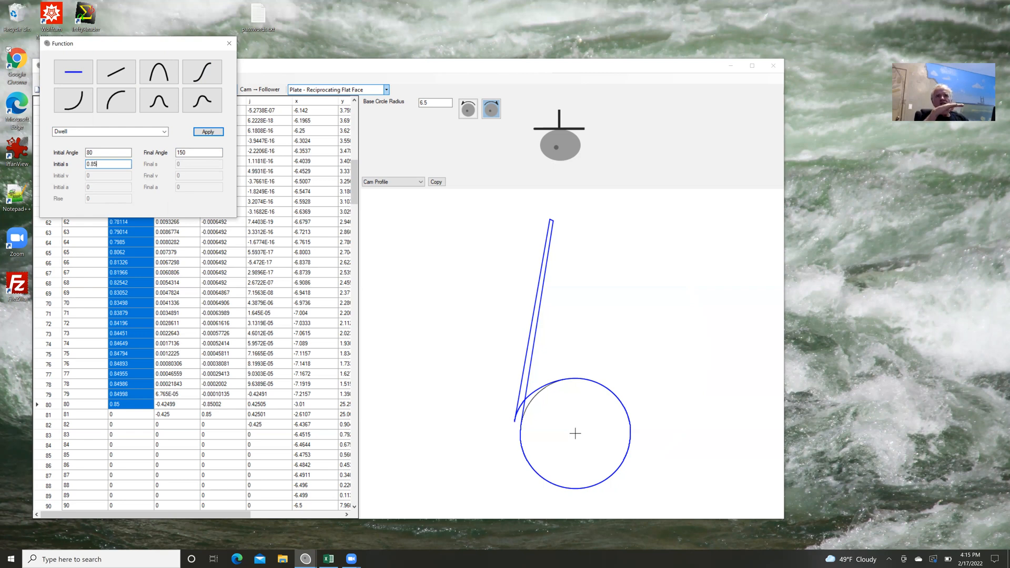
{"action": "left_click", "coordinate": [220, 133]}
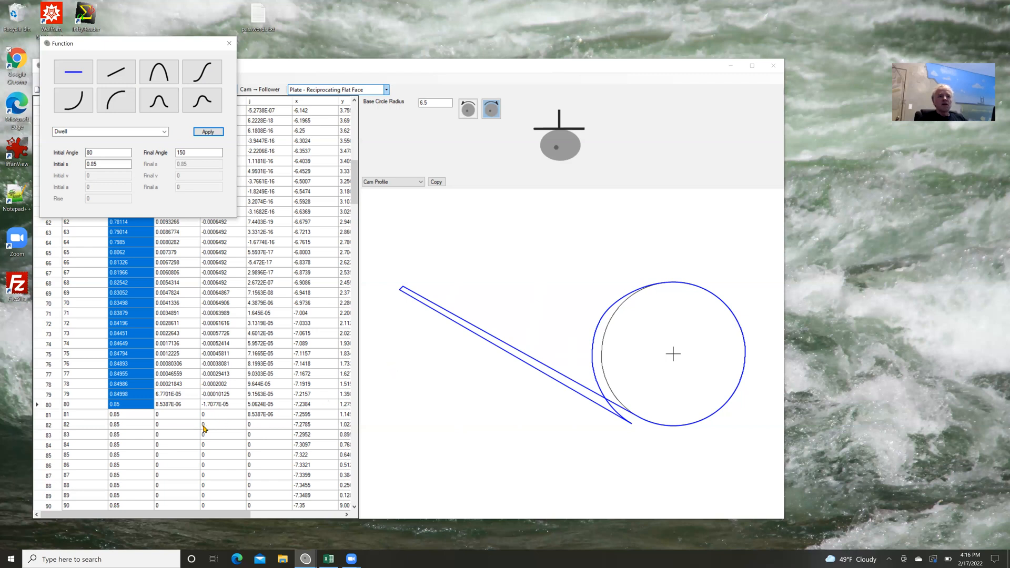
Set the next motion segment's initial angle to 150 and its final angle to 270 degrees.
{"action": "scroll", "coordinate": [204, 429], "scroll_direction": "down", "scroll_amount": 4}
{"action": "scroll", "coordinate": [205, 429], "scroll_direction": "down", "scroll_amount": 13}
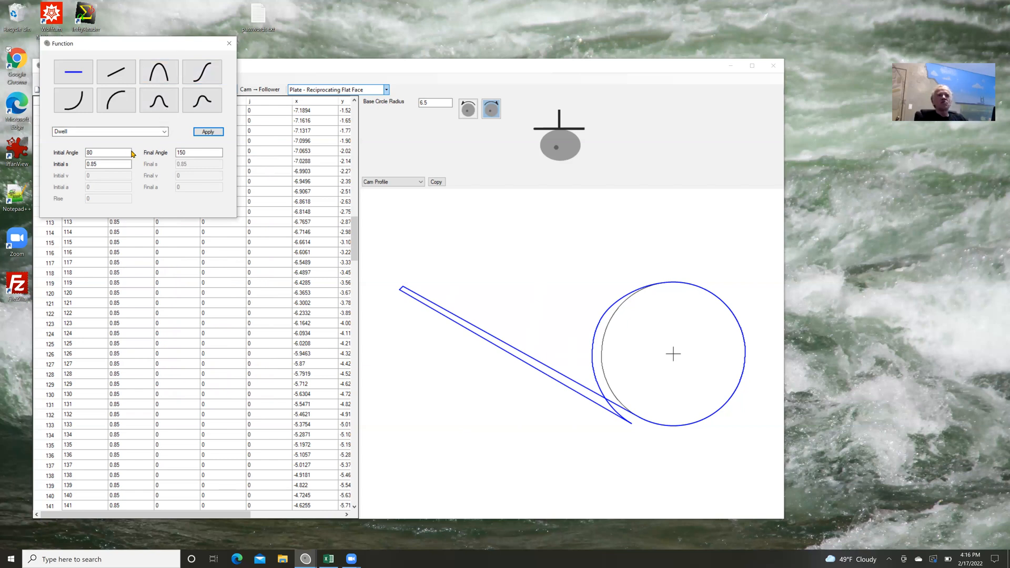
{"action": "left_click_drag", "start_coordinate": [112, 153], "coordinate": [86, 154]}
{"action": "type", "text": "1"}
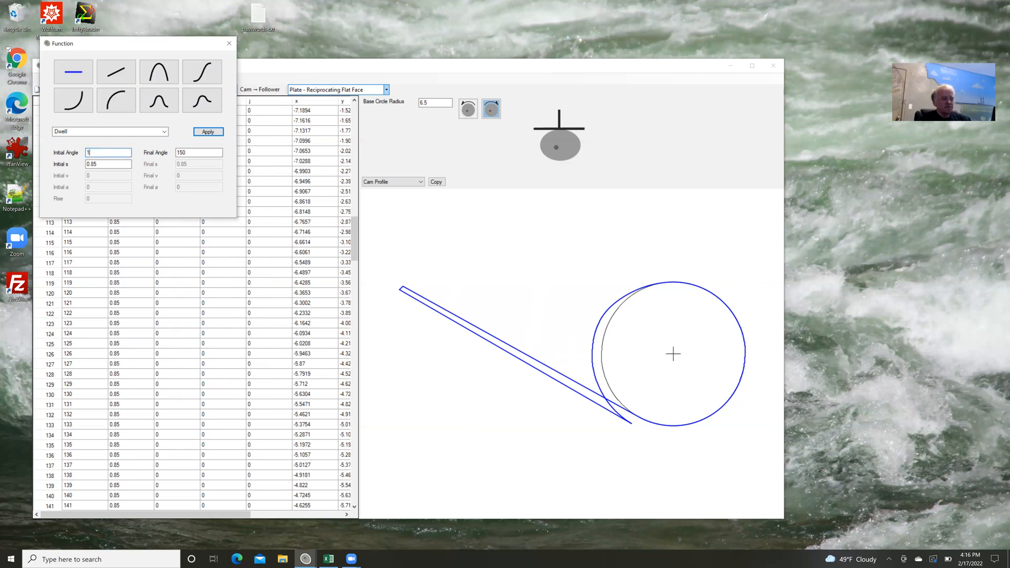
{"action": "type", "text": "50"}
{"action": "left_click_drag", "start_coordinate": [191, 153], "coordinate": [166, 153]}
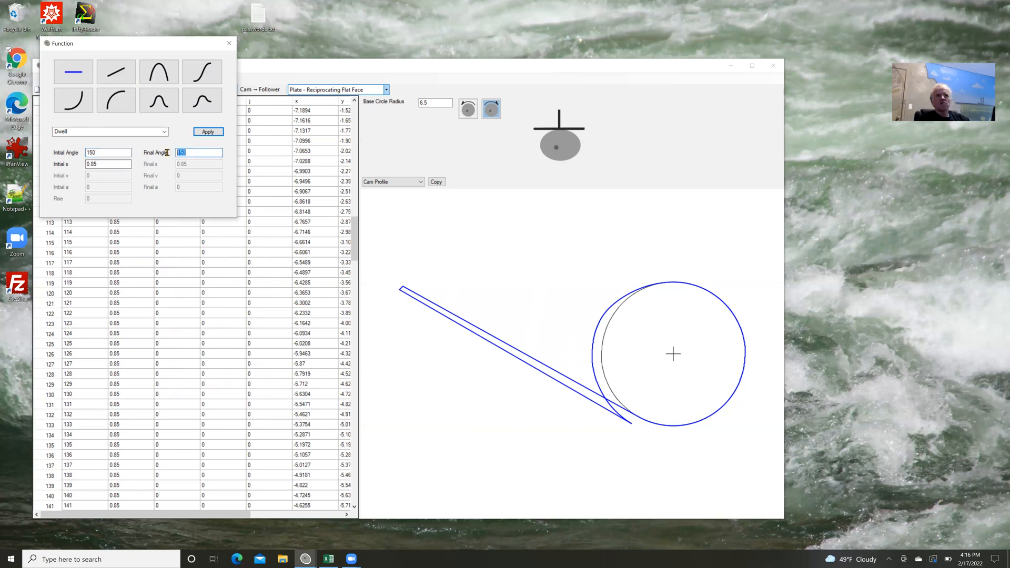
{"action": "type", "text": "270"}
Apply a Cycloidal function to the segment from an initial s of 0.85 to a final s of 0, and close the function settings.
{"action": "left_click", "coordinate": [107, 164]}
{"action": "left_click", "coordinate": [202, 71]}
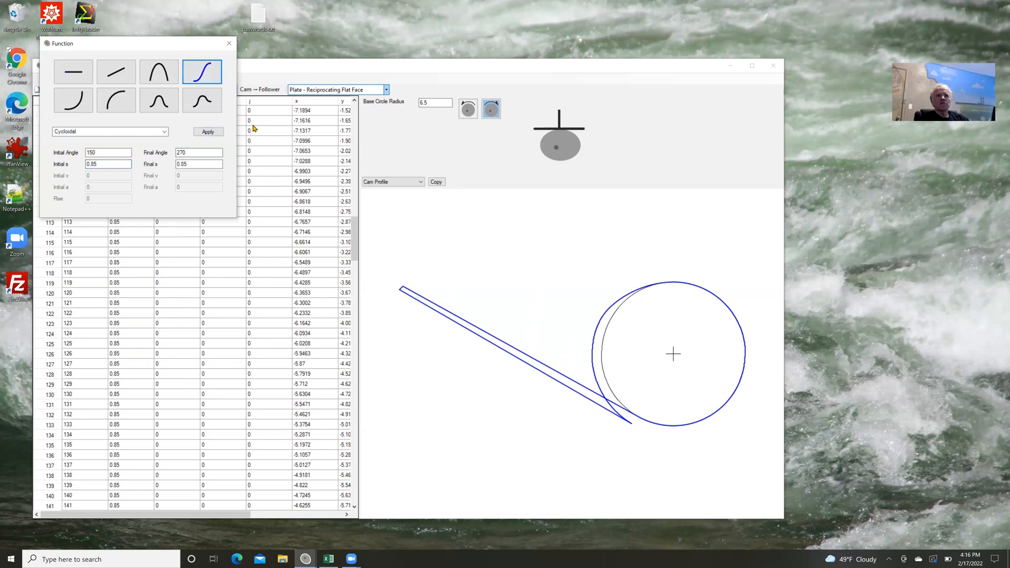
{"action": "left_click", "coordinate": [200, 164]}
{"action": "left_click_drag", "start_coordinate": [188, 163], "coordinate": [168, 162]}
{"action": "type", "text": "0"}
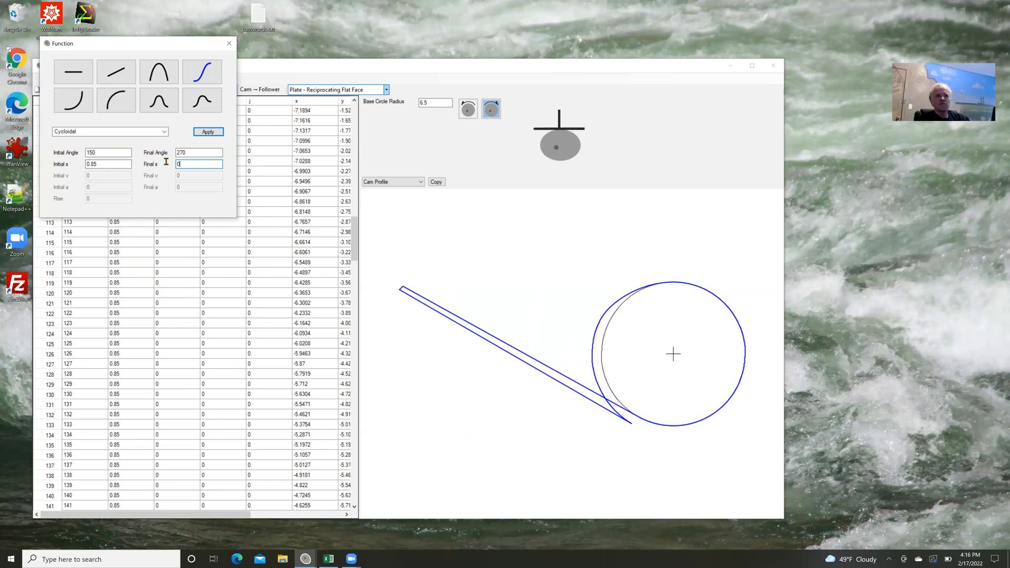
{"action": "left_click", "coordinate": [210, 134]}
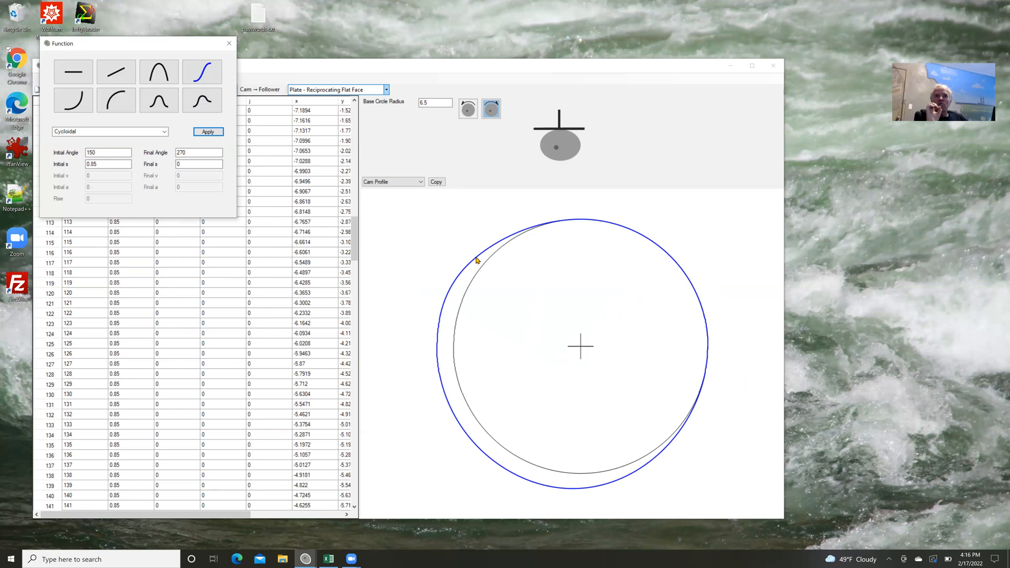
{"action": "left_click", "coordinate": [230, 48]}
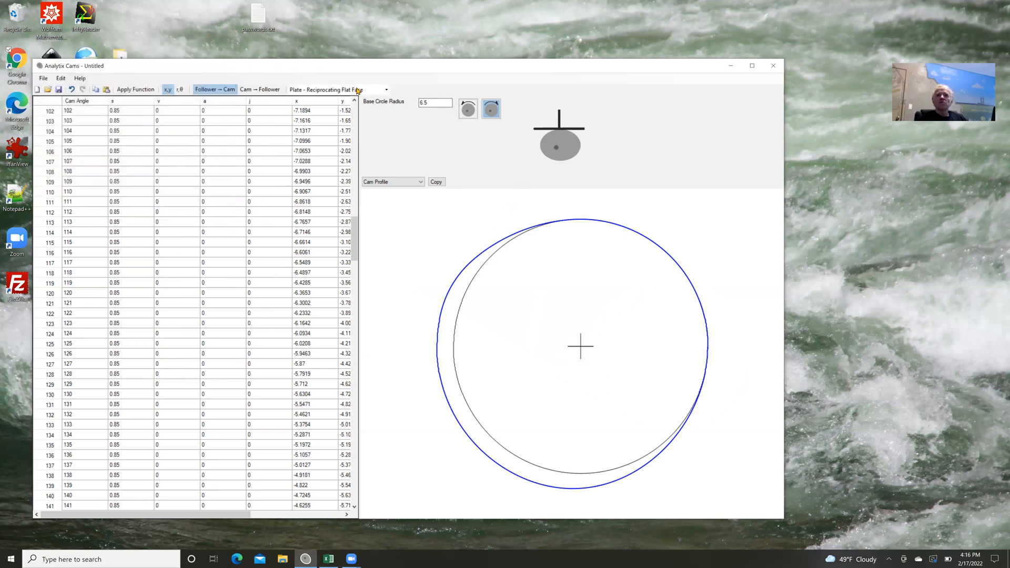
{"action": "left_click", "coordinate": [387, 91]}
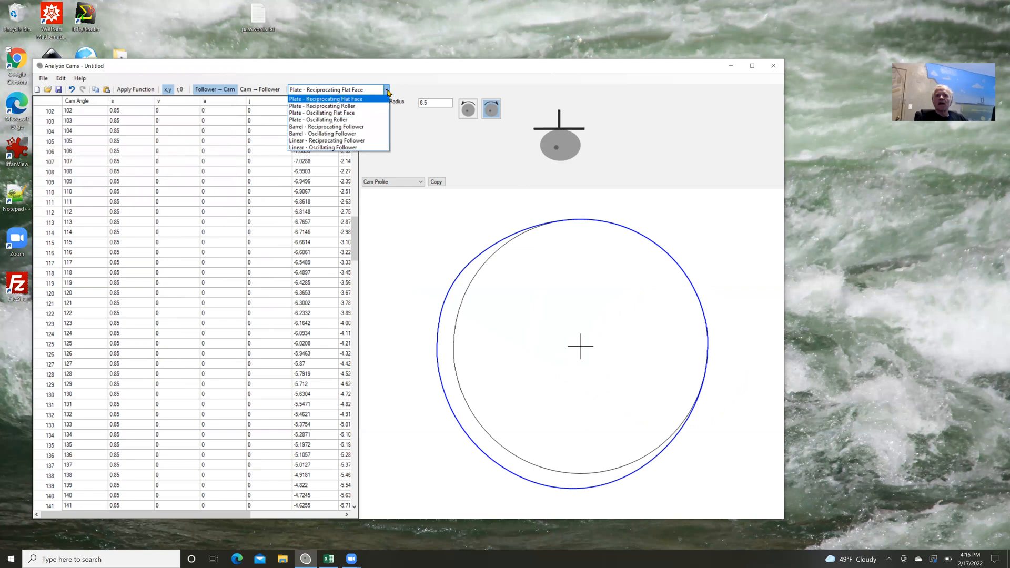
{"action": "left_click", "coordinate": [387, 91]}
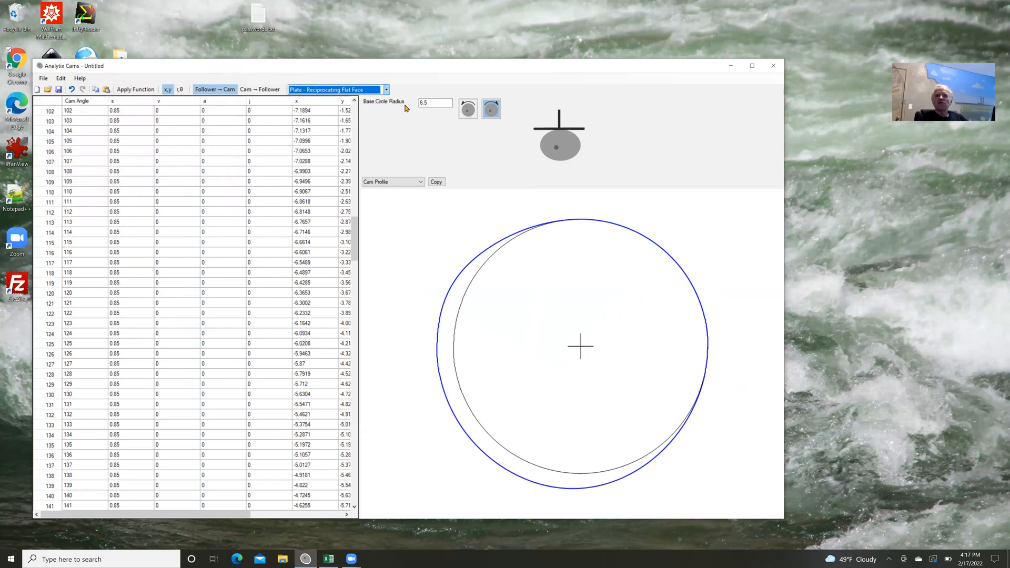
Plot the follower's displacement, velocity, acceleration and jerk one after another to examine each curve.
{"action": "left_click", "coordinate": [420, 183]}
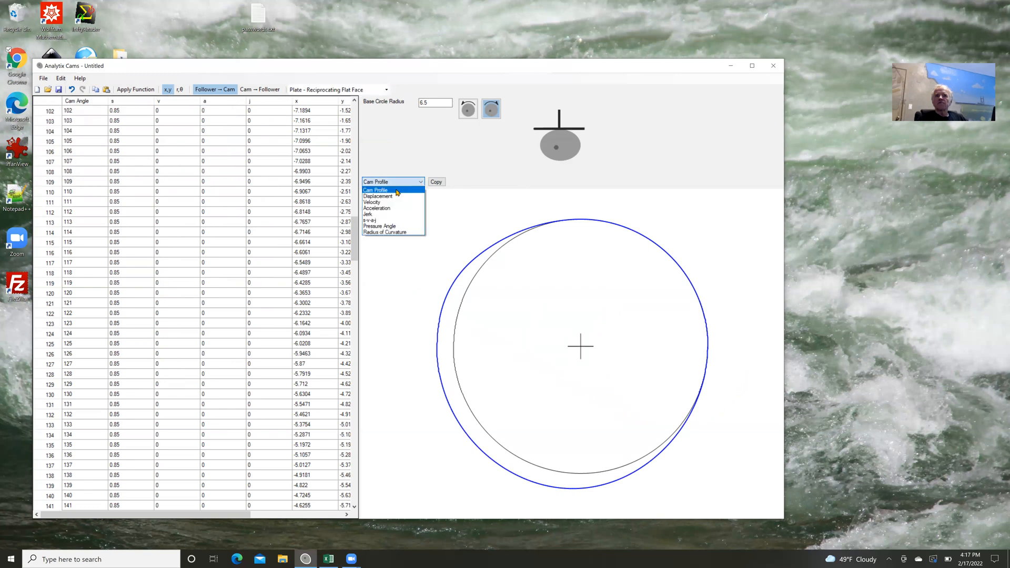
{"action": "left_click", "coordinate": [395, 196]}
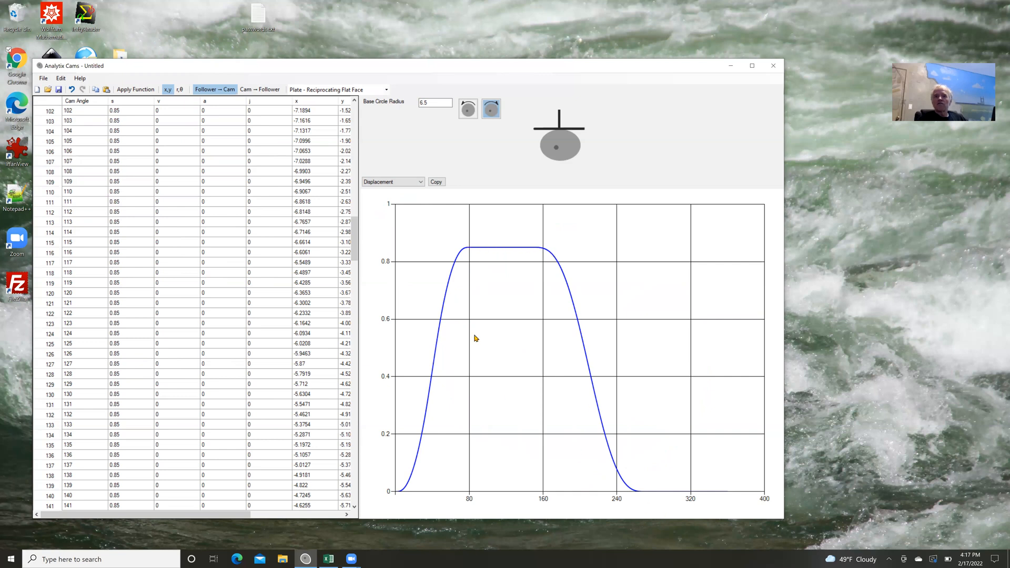
{"action": "left_click", "coordinate": [421, 183]}
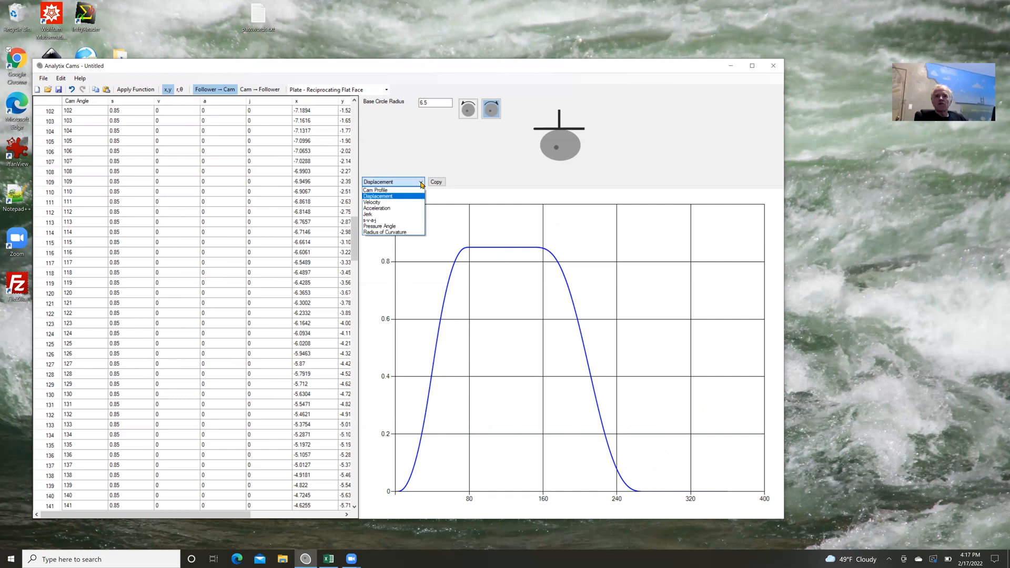
{"action": "left_click", "coordinate": [398, 203]}
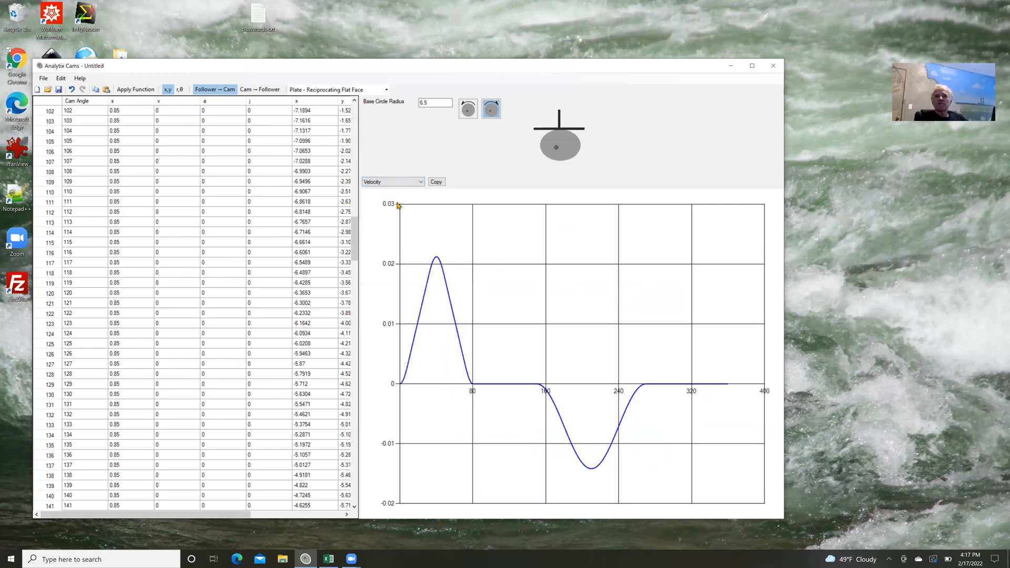
{"action": "left_click", "coordinate": [422, 182]}
{"action": "left_click", "coordinate": [410, 208]}
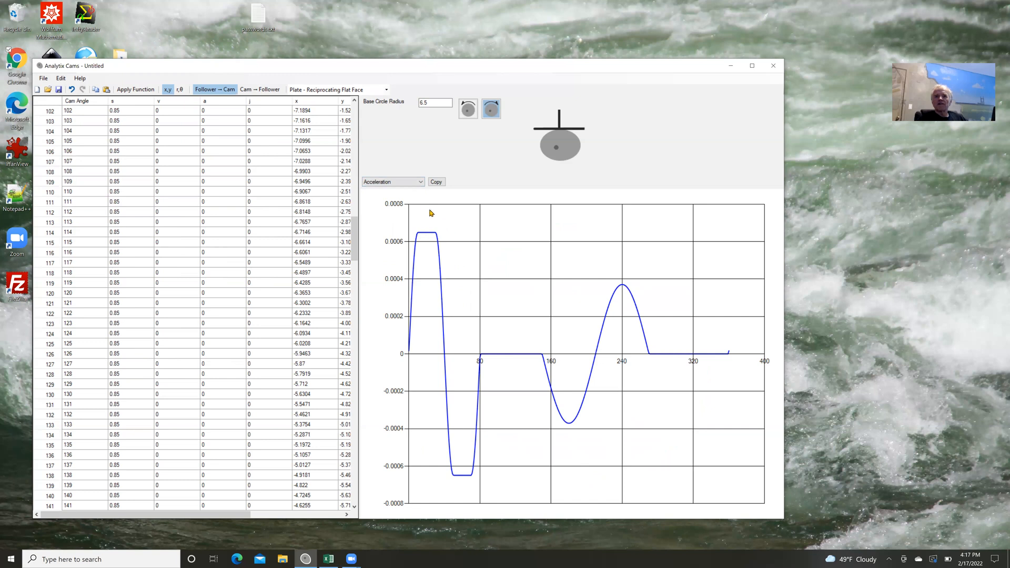
{"action": "left_click", "coordinate": [421, 182]}
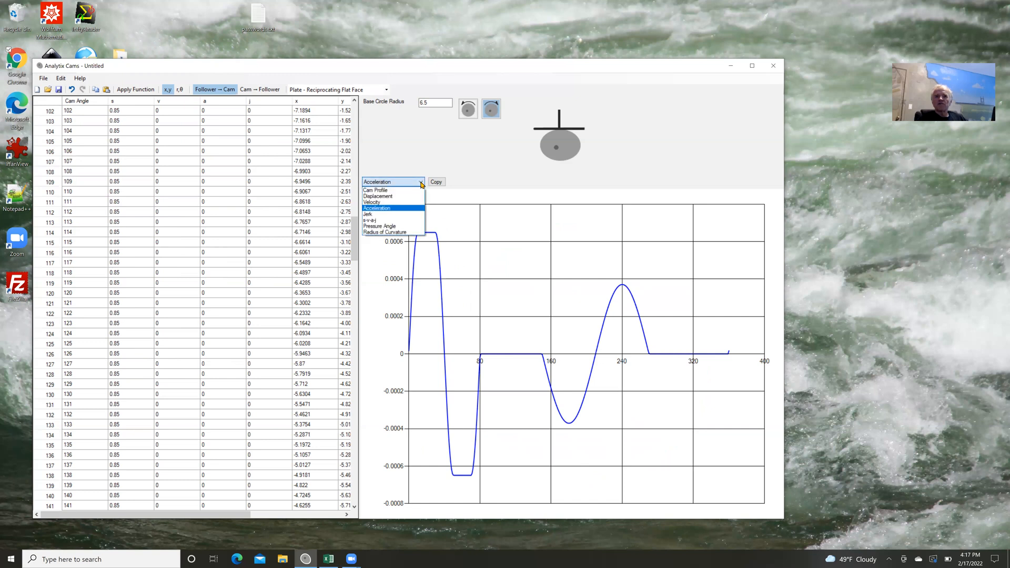
{"action": "left_click", "coordinate": [394, 214]}
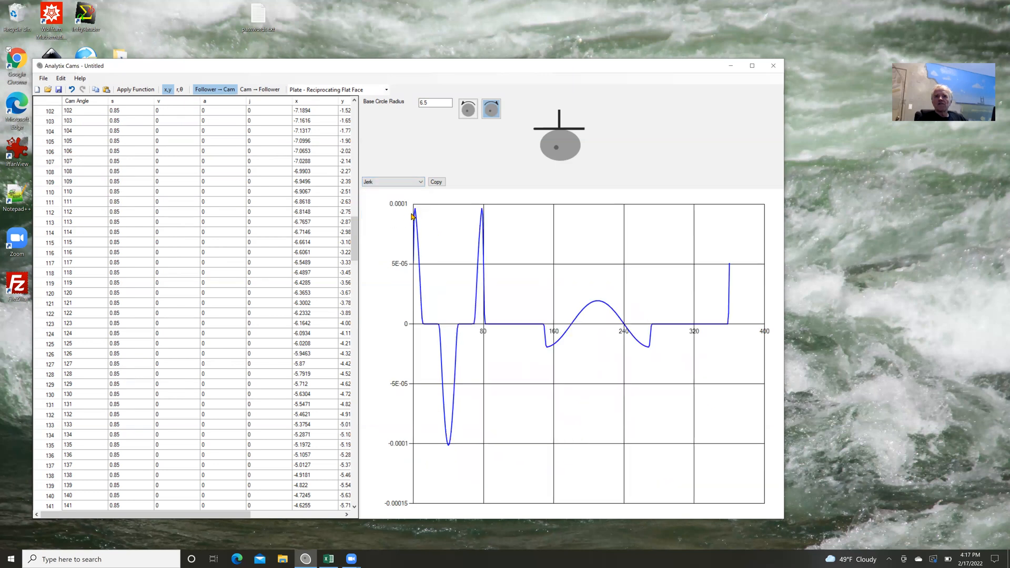
Examine the combined s-v-a-j plot, the pressure angle plot and the radius of curvature plot.
{"action": "left_click", "coordinate": [421, 182]}
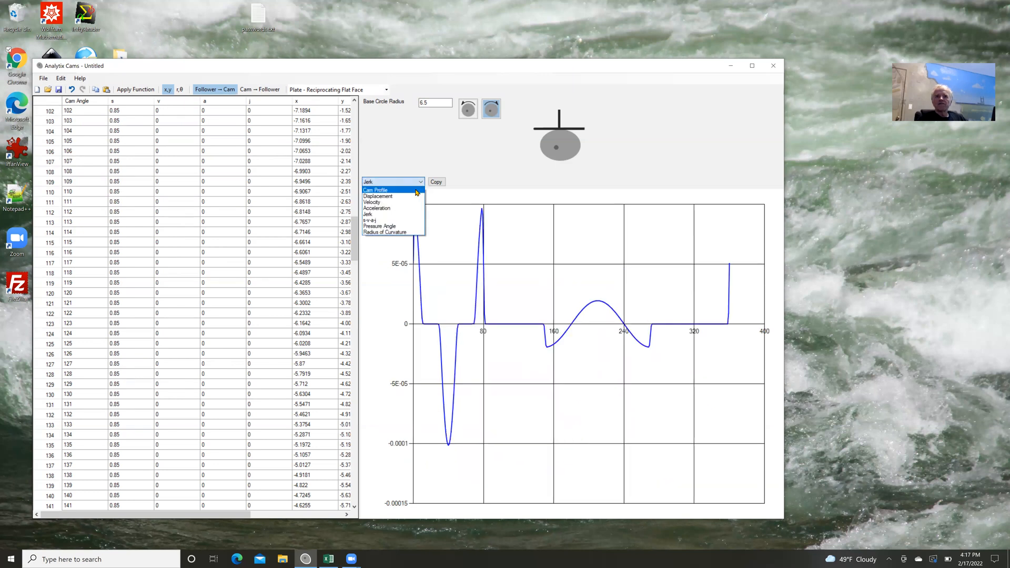
{"action": "left_click", "coordinate": [396, 221]}
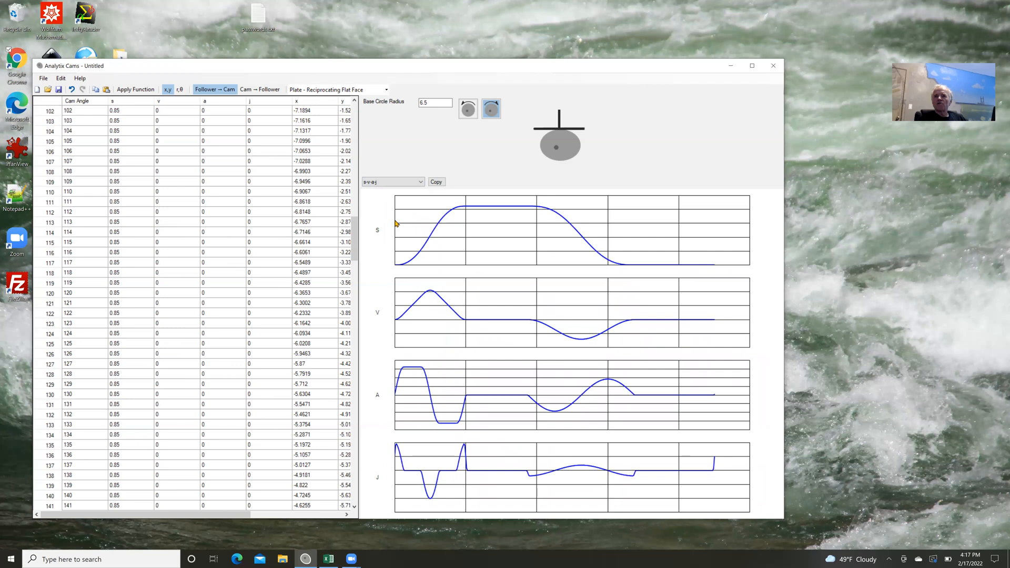
{"action": "left_click", "coordinate": [421, 182]}
{"action": "left_click", "coordinate": [404, 227]}
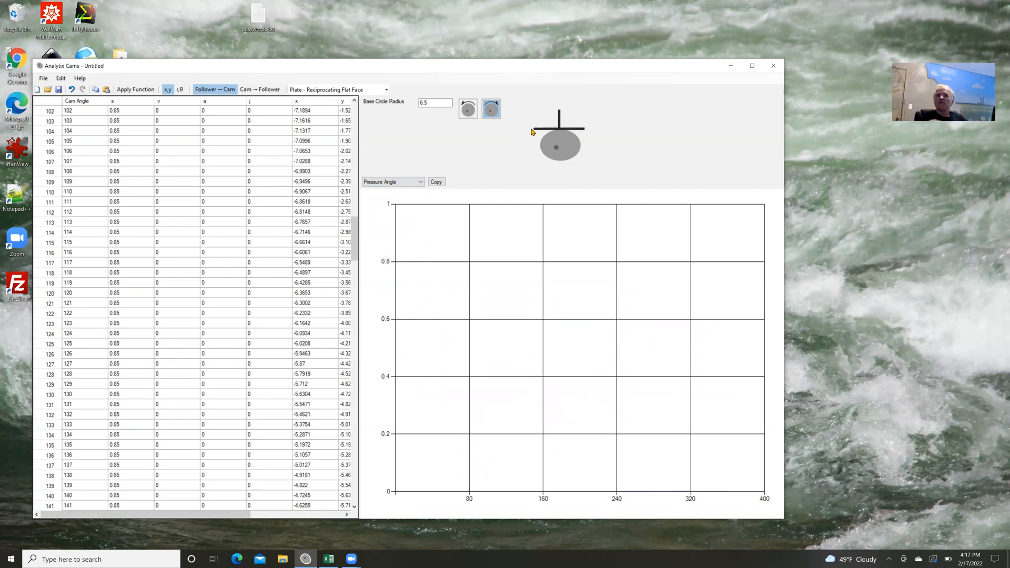
{"action": "left_click", "coordinate": [422, 182]}
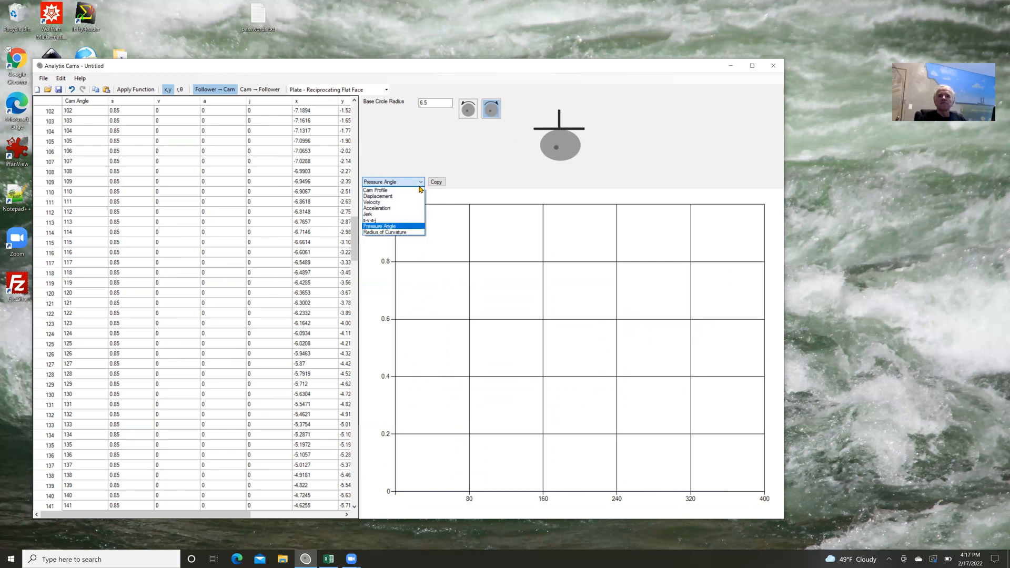
{"action": "left_click", "coordinate": [409, 233]}
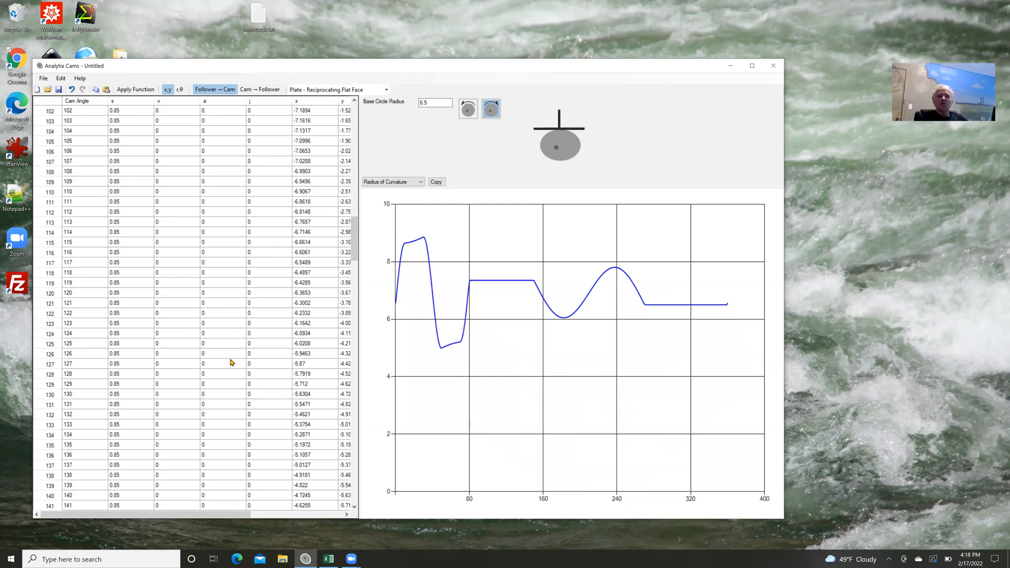
Select the complete x and y coordinate columns of the cam profile and copy them.
{"action": "left_click_drag", "start_coordinate": [232, 514], "coordinate": [258, 514]}
{"action": "left_click", "coordinate": [266, 102]}
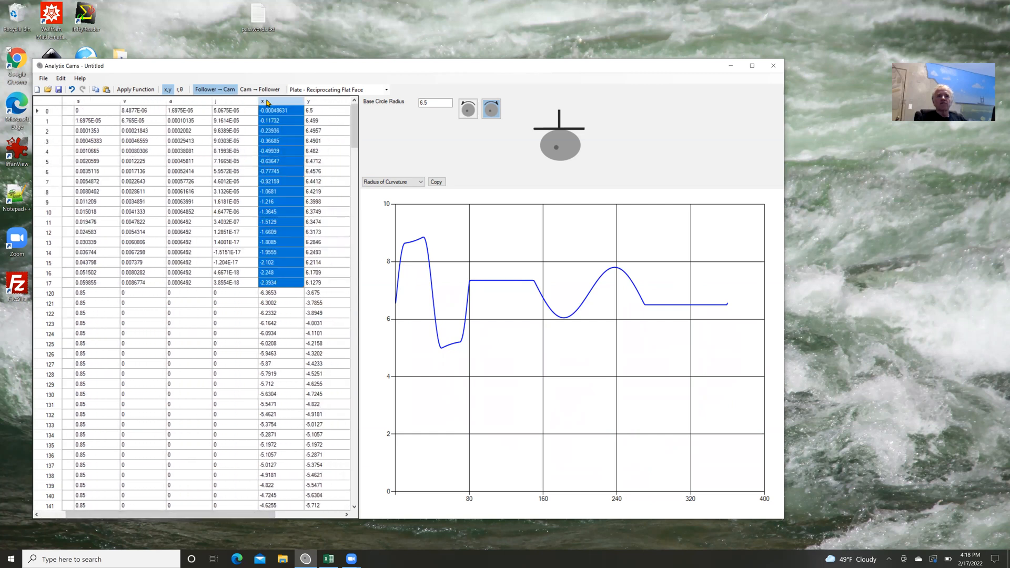
{"action": "left_click_drag", "start_coordinate": [293, 104], "coordinate": [319, 105]}
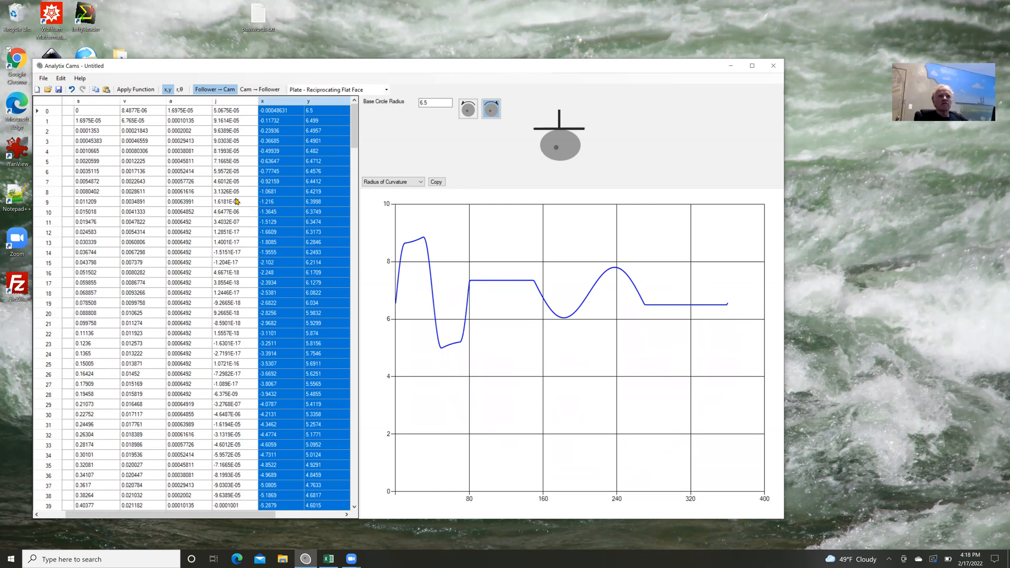
{"action": "left_click", "coordinate": [62, 78]}
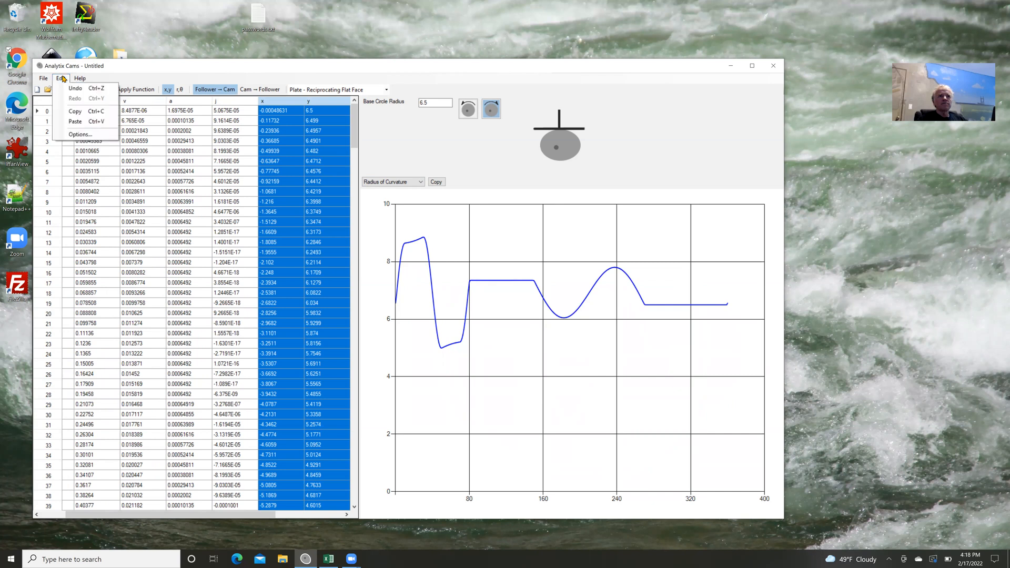
{"action": "left_click", "coordinate": [75, 111]}
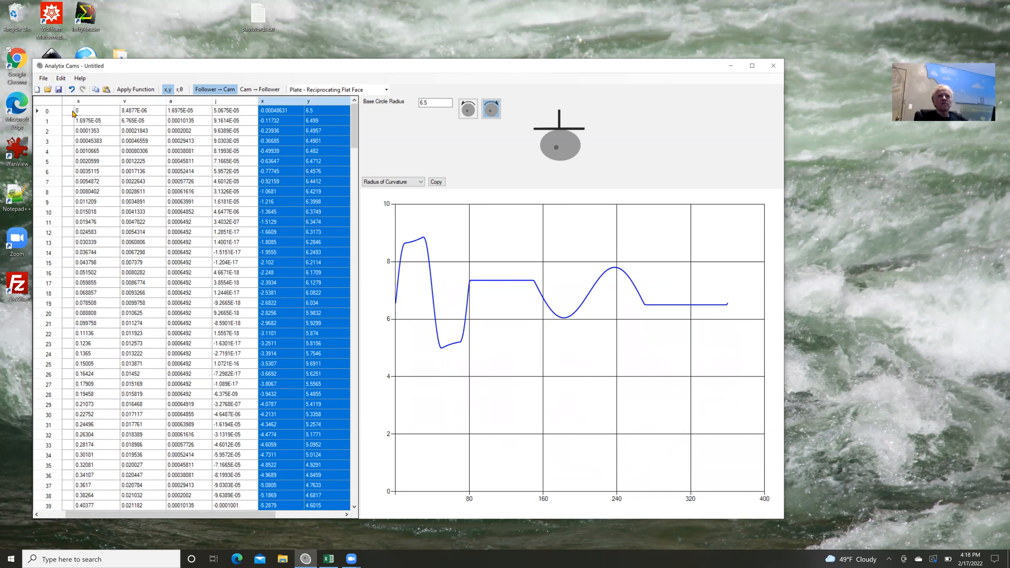
Switch to Excel, paste the cam profile coordinates into the blank sheet and look through the rows.
{"action": "left_click", "coordinate": [331, 559]}
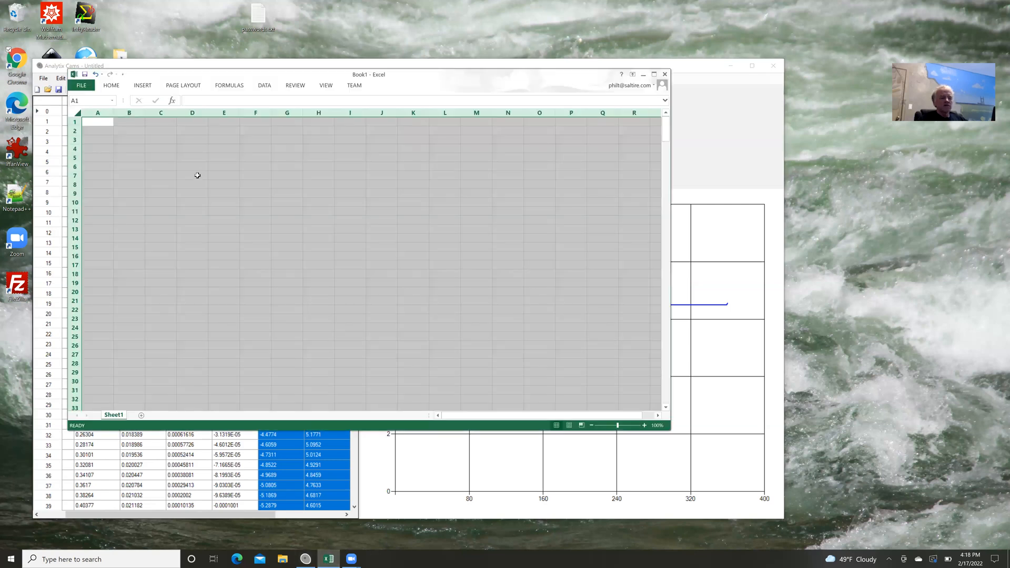
{"action": "key", "text": "ctrl+v"}
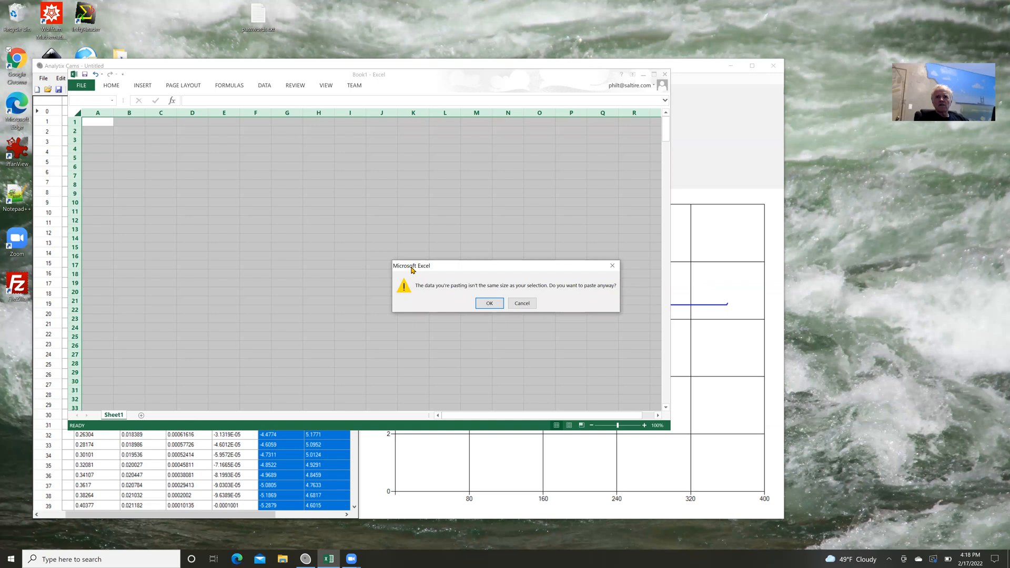
{"action": "left_click", "coordinate": [485, 304]}
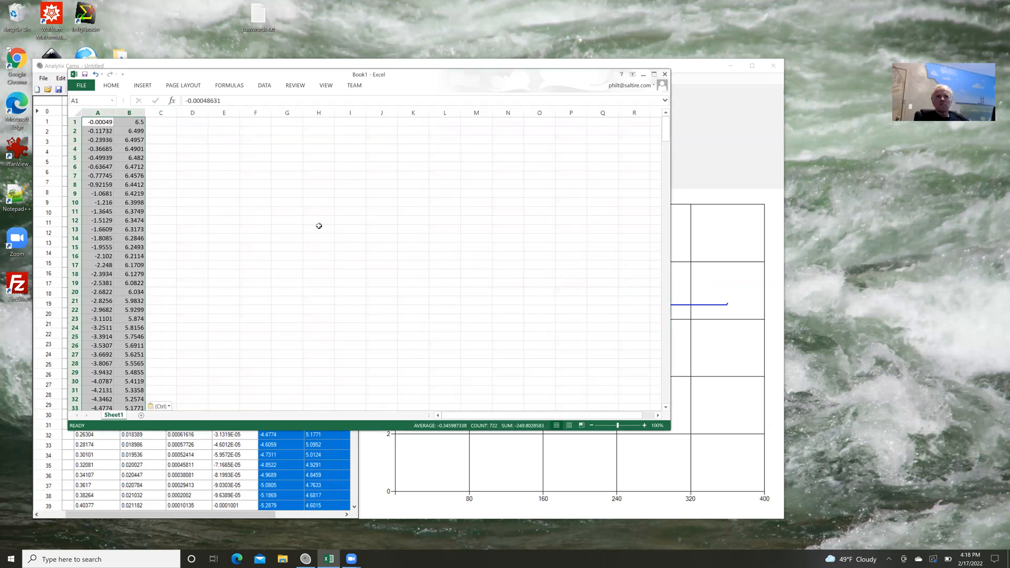
{"action": "left_click", "coordinate": [243, 191]}
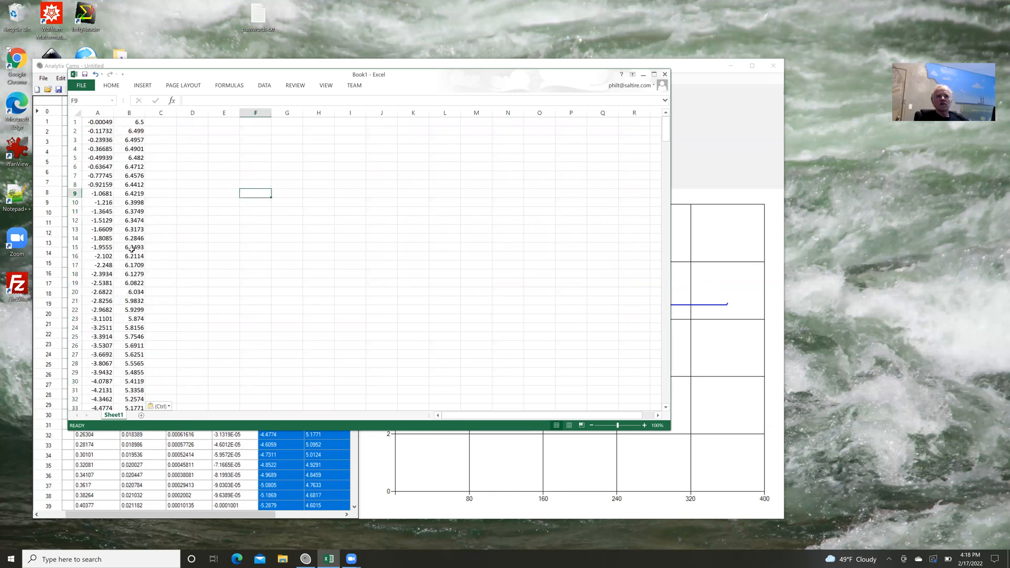
{"action": "scroll", "coordinate": [164, 248], "scroll_direction": "down", "scroll_amount": 4}
{"action": "scroll", "coordinate": [164, 249], "scroll_direction": "down", "scroll_amount": 11}
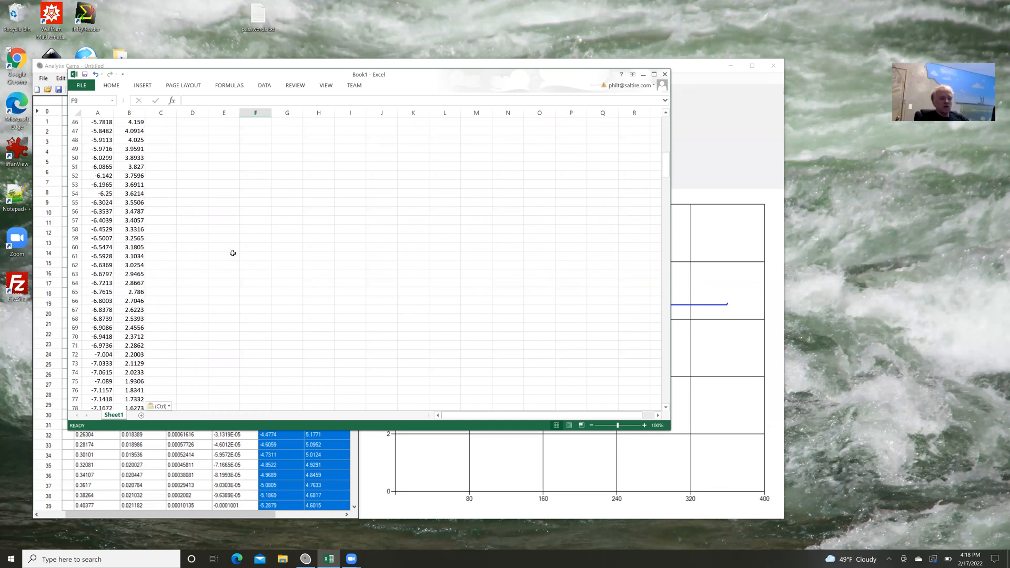
Return to Analytix Cams and check which file types the cam can be saved as, without saving.
{"action": "key", "text": "alt+Tab"}
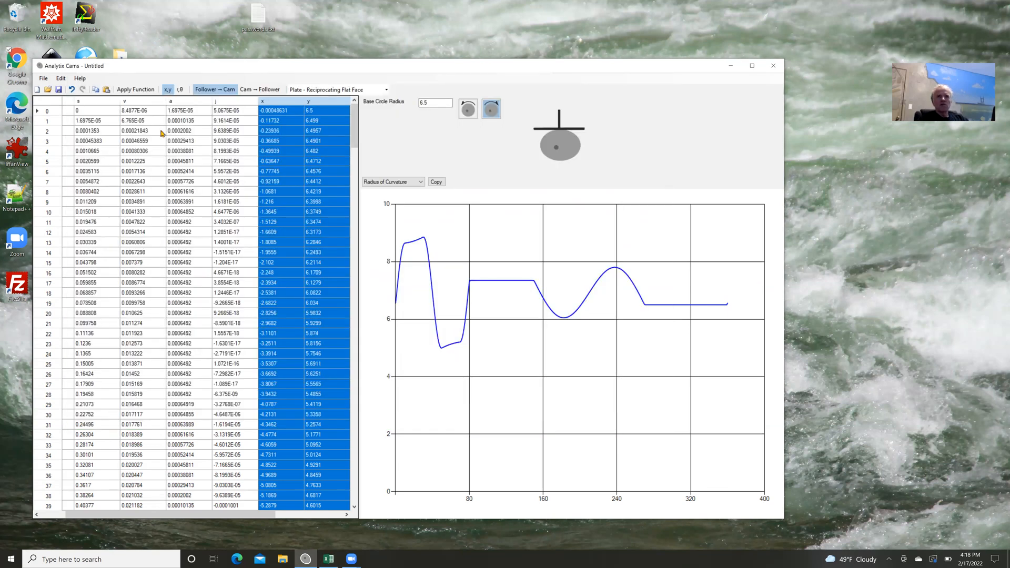
{"action": "left_click", "coordinate": [43, 78]}
{"action": "left_click", "coordinate": [58, 119]}
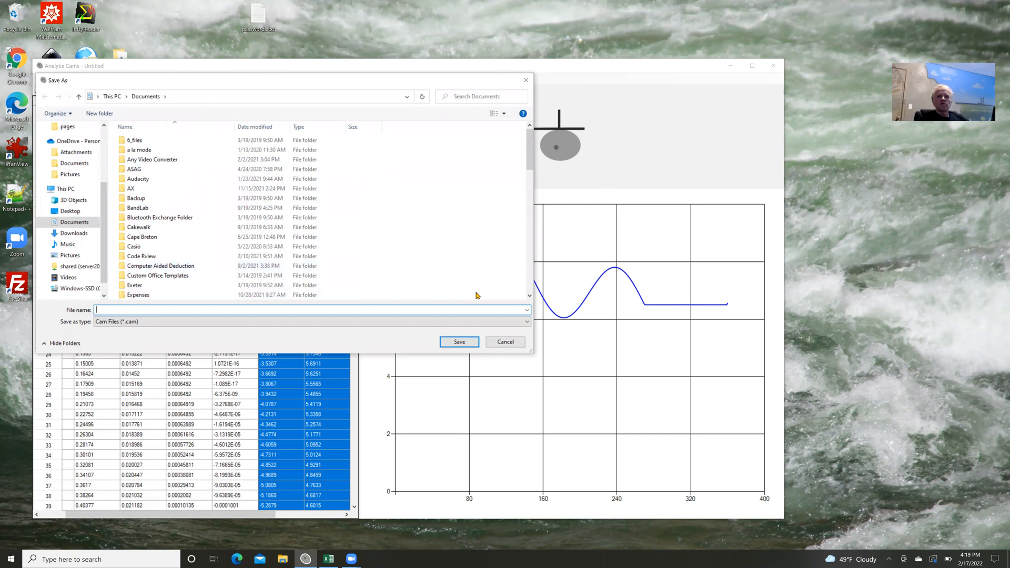
{"action": "left_click", "coordinate": [510, 322]}
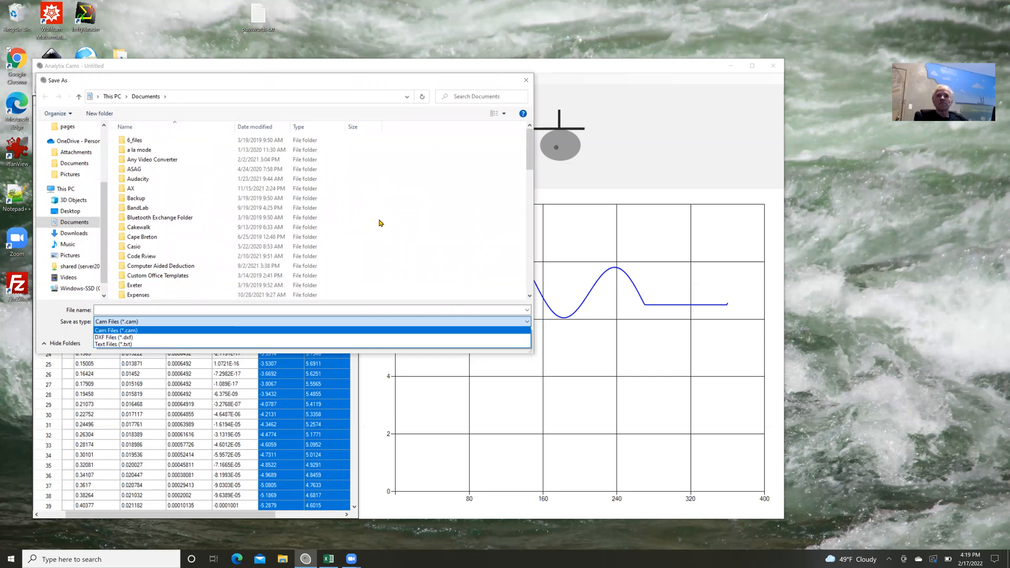
{"action": "left_click", "coordinate": [526, 80]}
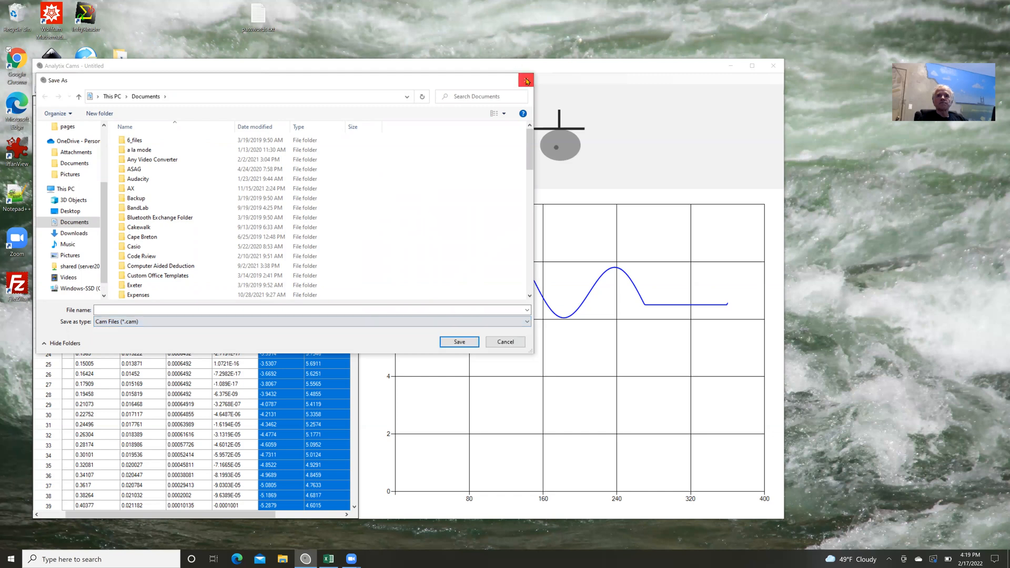
{"action": "left_click", "coordinate": [526, 80]}
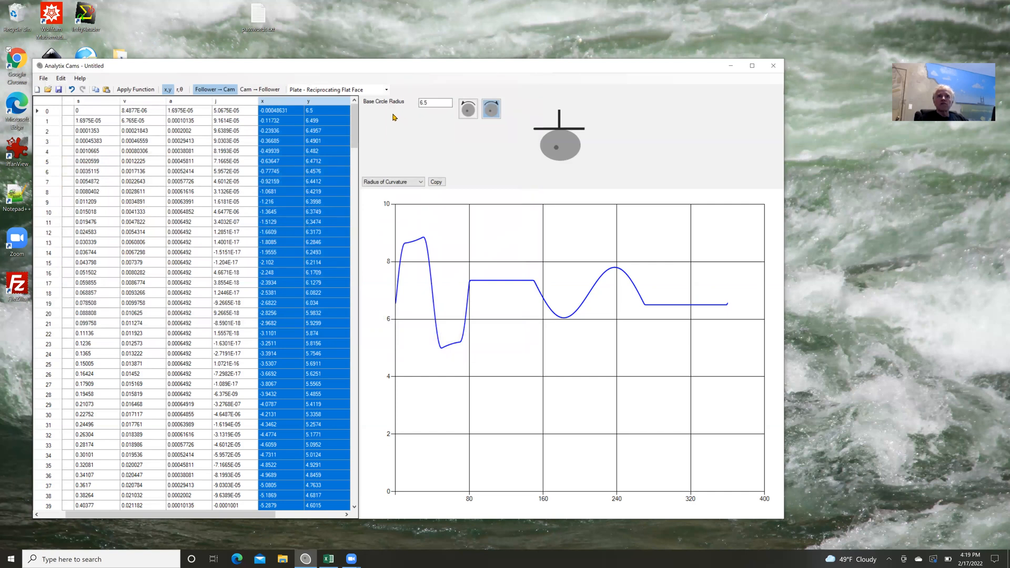
Change the cam type to Plate - Oscillating Roller and display its Cam Profile.
{"action": "left_click", "coordinate": [386, 90]}
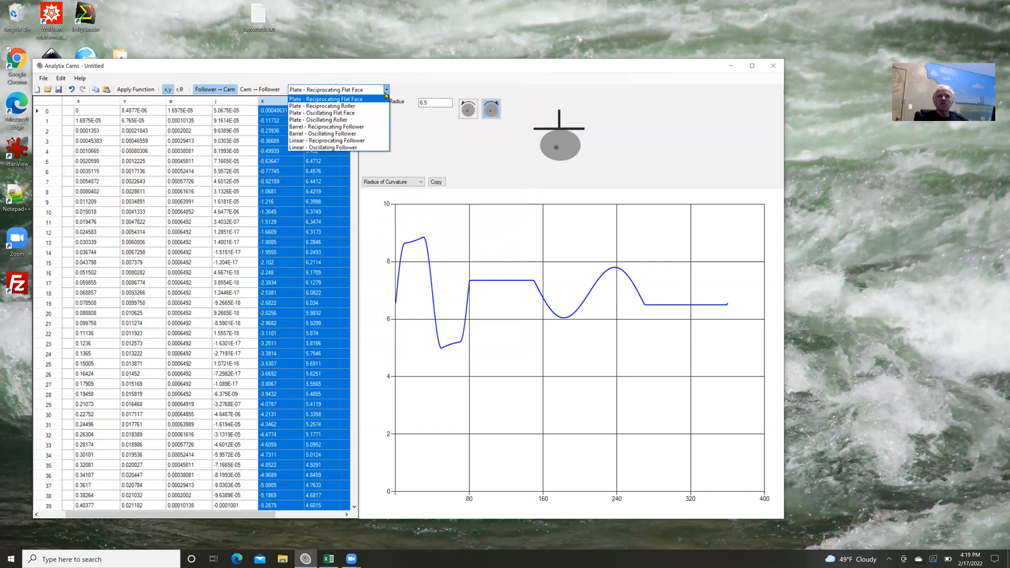
{"action": "left_click", "coordinate": [369, 122]}
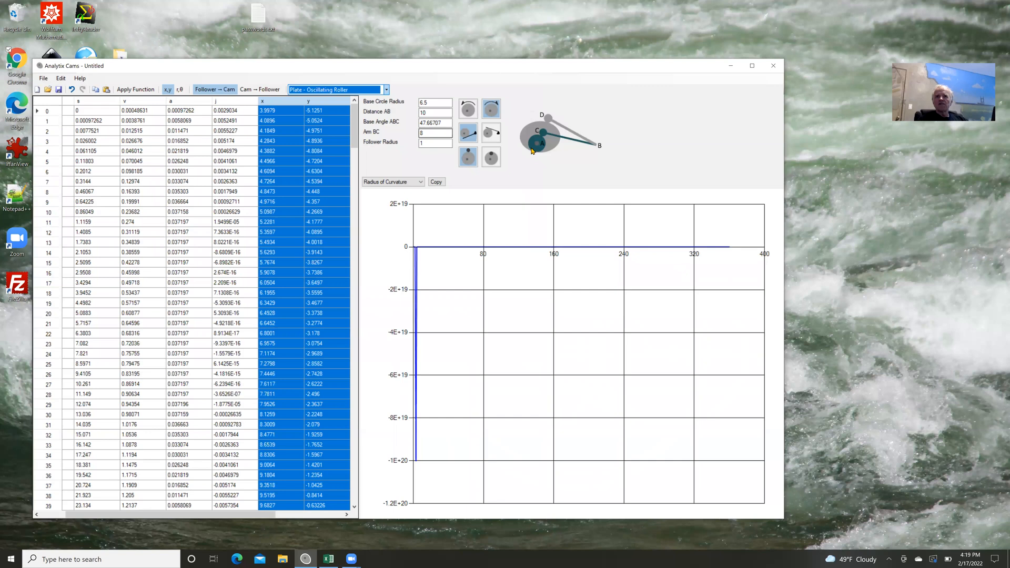
{"action": "left_click", "coordinate": [422, 185]}
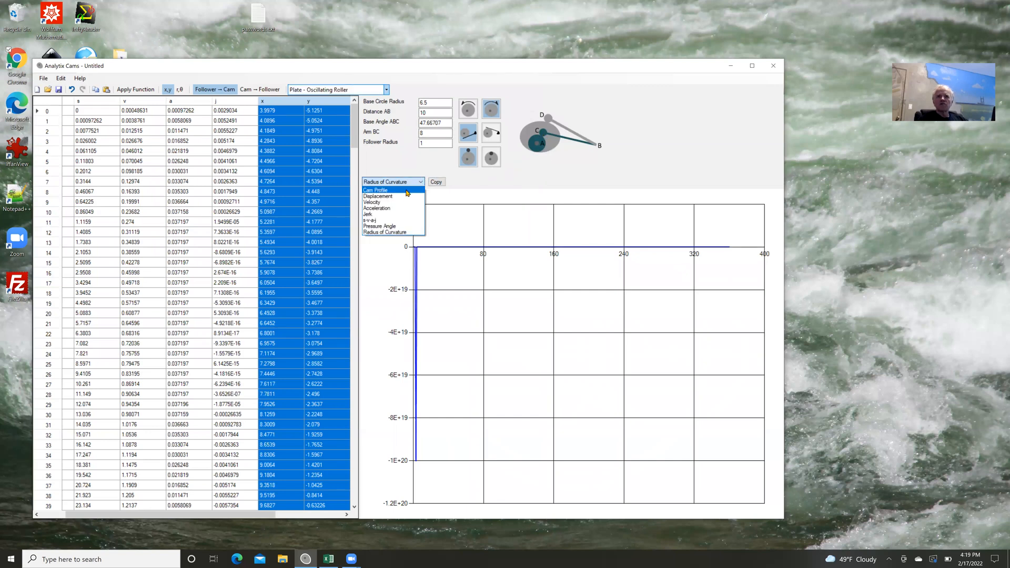
{"action": "left_click", "coordinate": [408, 194]}
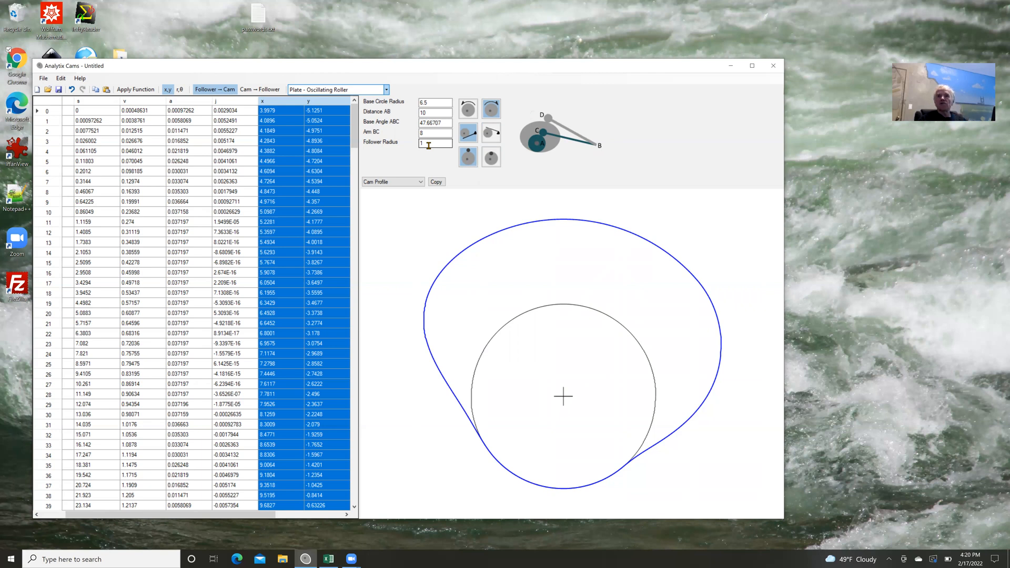
{"action": "left_click", "coordinate": [425, 123]}
{"action": "left_click", "coordinate": [573, 19]}
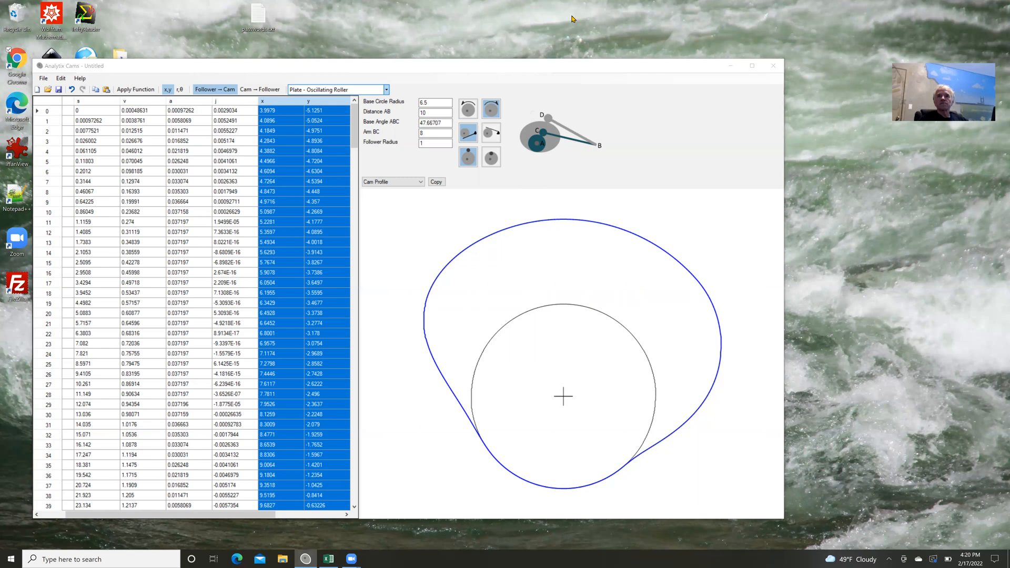